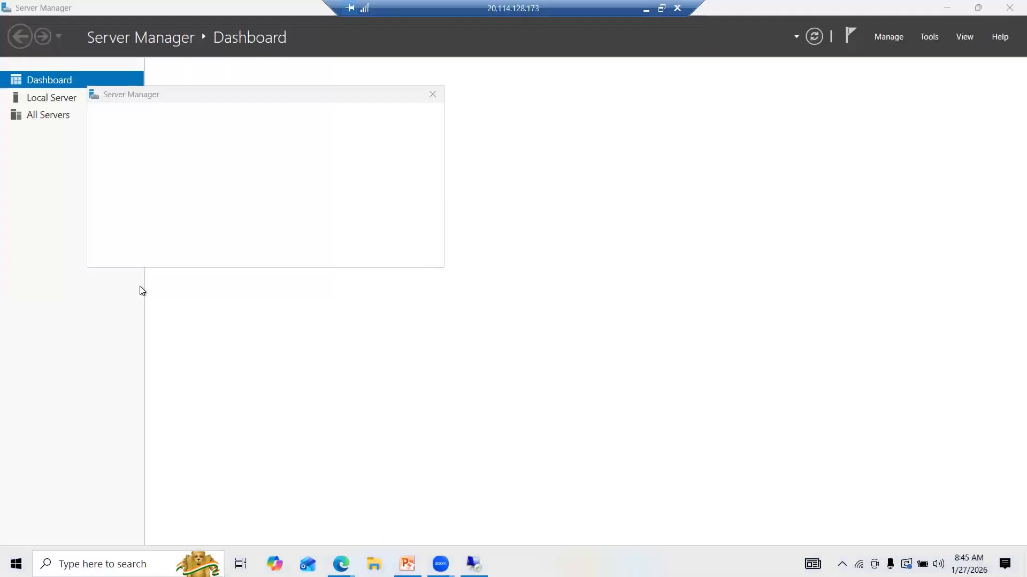
# - Minimize Server Manager and the remote desktop session, and switch to the Zoom whiteboard in the other browser window
pyautogui.click(948, 8)
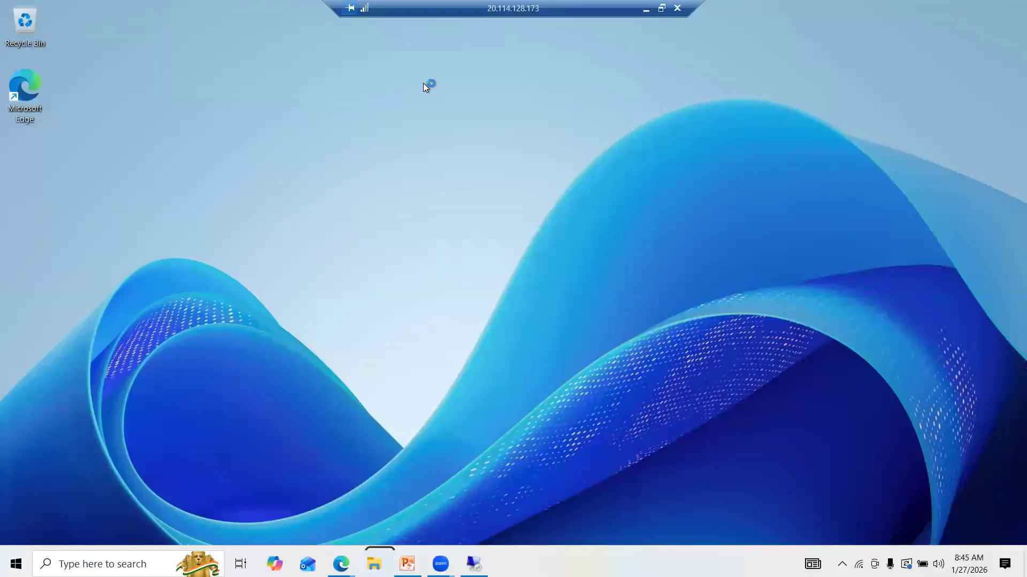
pyautogui.click(644, 10)
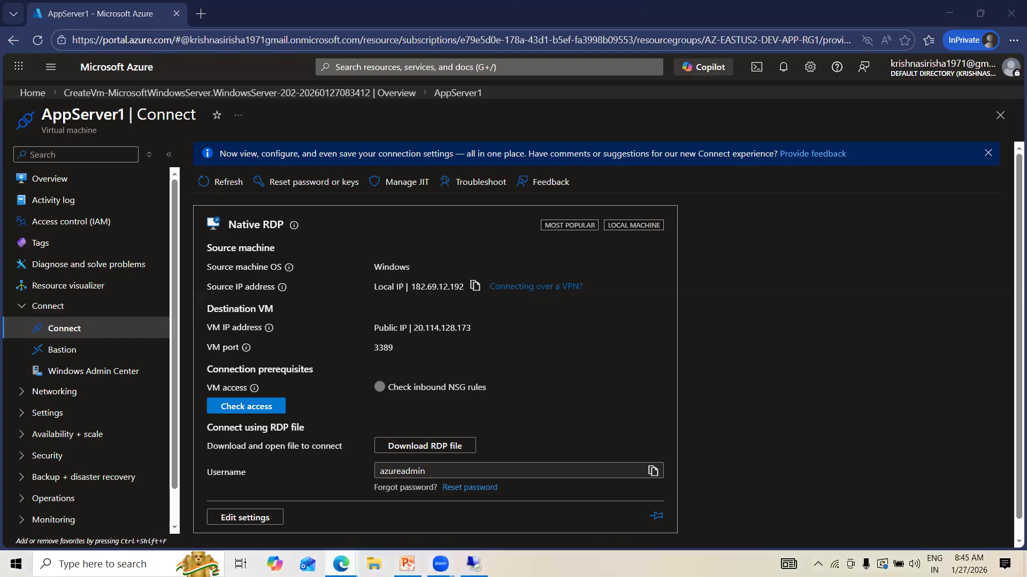
pyautogui.moveTo(341, 564)
pyautogui.click(304, 534)
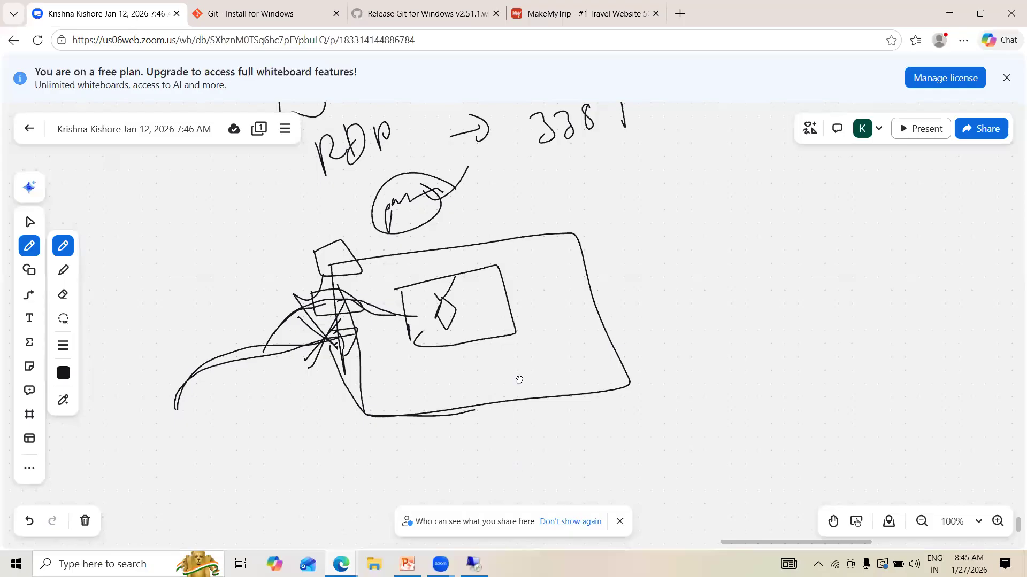
# - Draw two arrows across the network diagram to its outside, hand-label them "pwd" and "3389", and add a check mark beside each
pyautogui.scroll(-4, 517, 381)
pyautogui.scroll(2, 512, 341)
pyautogui.moveTo(415, 233)
pyautogui.mouseDown()
pyautogui.moveTo(567, 202)
pyautogui.moveTo(582, 214)
pyautogui.moveTo(605, 188)
pyautogui.moveTo(650, 171)
pyautogui.mouseUp()
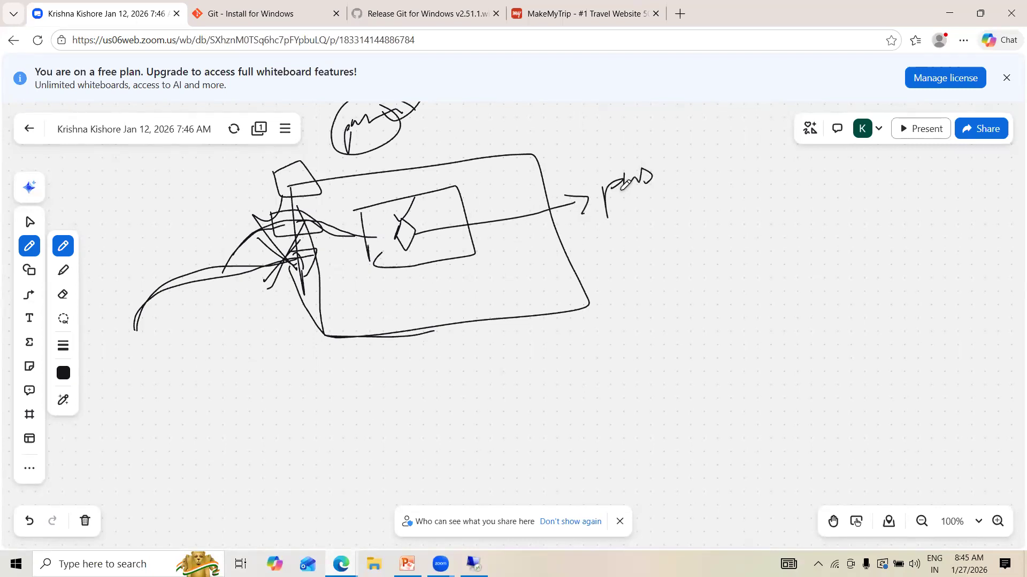
pyautogui.moveTo(138, 334)
pyautogui.mouseDown()
pyautogui.moveTo(419, 235)
pyautogui.moveTo(581, 225)
pyautogui.moveTo(583, 237)
pyautogui.moveTo(639, 222)
pyautogui.moveTo(606, 249)
pyautogui.mouseUp()
pyautogui.moveTo(643, 210)
pyautogui.mouseDown()
pyautogui.moveTo(666, 200)
pyautogui.moveTo(639, 235)
pyautogui.mouseUp()
pyautogui.moveTo(676, 206)
pyautogui.mouseDown()
pyautogui.moveTo(688, 204)
pyautogui.moveTo(676, 219)
pyautogui.mouseUp()
pyautogui.moveTo(687, 215); pyautogui.dragTo(693, 267)
pyautogui.moveTo(674, 179); pyautogui.dragTo(698, 162)
# - Circle the server symbol, sketch several small server shapes around it inside the inner box, and circle the handwritten 3389
pyautogui.moveTo(382, 235); pyautogui.dragTo(386, 242)
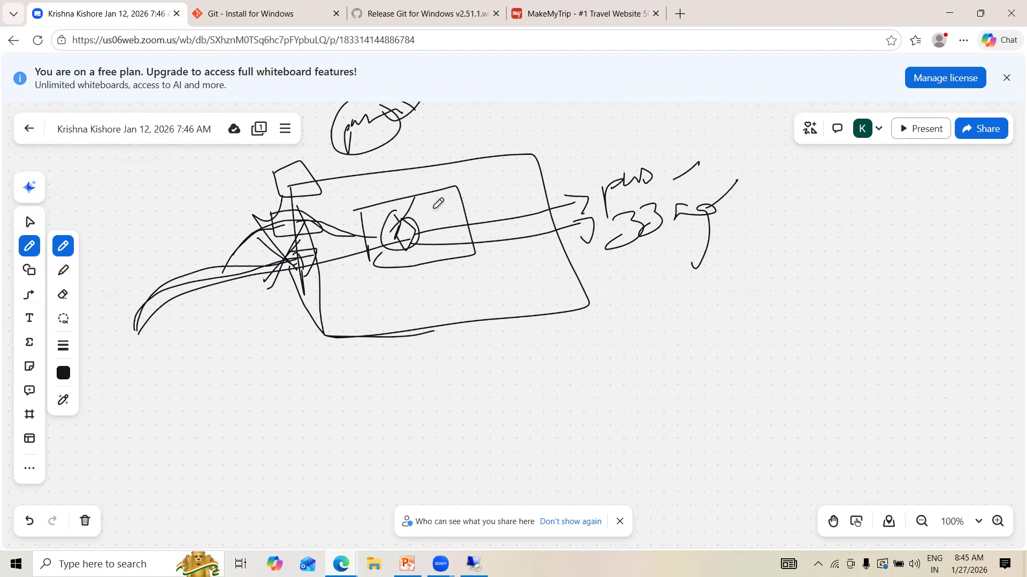
pyautogui.moveTo(419, 224)
pyautogui.mouseDown()
pyautogui.moveTo(435, 204)
pyautogui.moveTo(432, 220)
pyautogui.moveTo(429, 213)
pyautogui.mouseUp()
pyautogui.moveTo(442, 253)
pyautogui.mouseDown()
pyautogui.moveTo(453, 253)
pyautogui.moveTo(388, 261)
pyautogui.mouseUp()
pyautogui.moveTo(387, 251); pyautogui.dragTo(390, 261)
pyautogui.moveTo(449, 212); pyautogui.dragTo(454, 227)
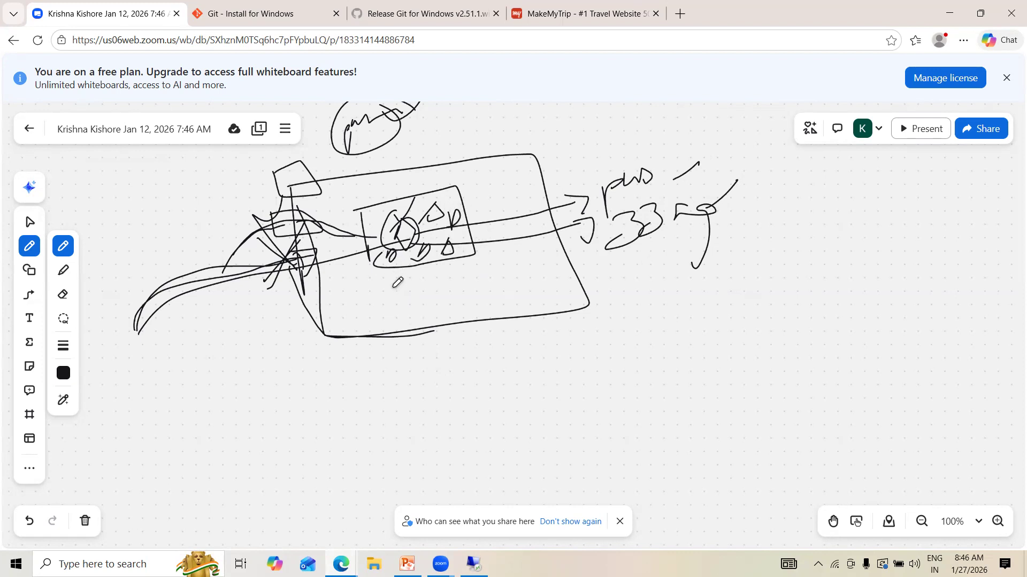
pyautogui.moveTo(620, 204)
pyautogui.mouseDown()
pyautogui.moveTo(765, 224)
pyautogui.moveTo(639, 199)
pyautogui.mouseUp()
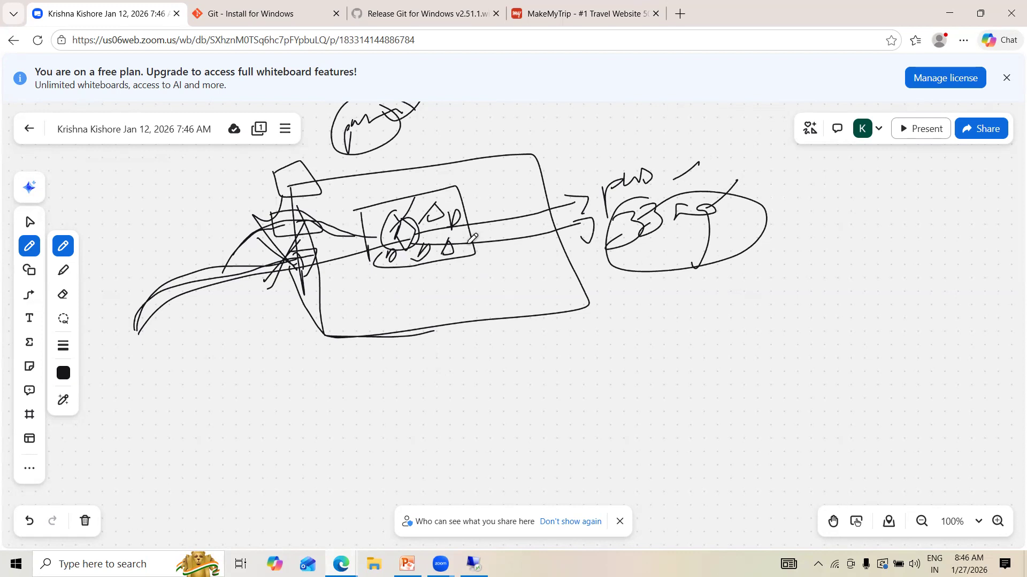
# - Handwrite "NSG" below the network diagram and draw a small box on the upper corner of the inner box
pyautogui.moveTo(442, 413)
pyautogui.mouseDown()
pyautogui.moveTo(495, 376)
pyautogui.moveTo(514, 397)
pyautogui.mouseUp()
pyautogui.moveTo(552, 365); pyautogui.dragTo(560, 407)
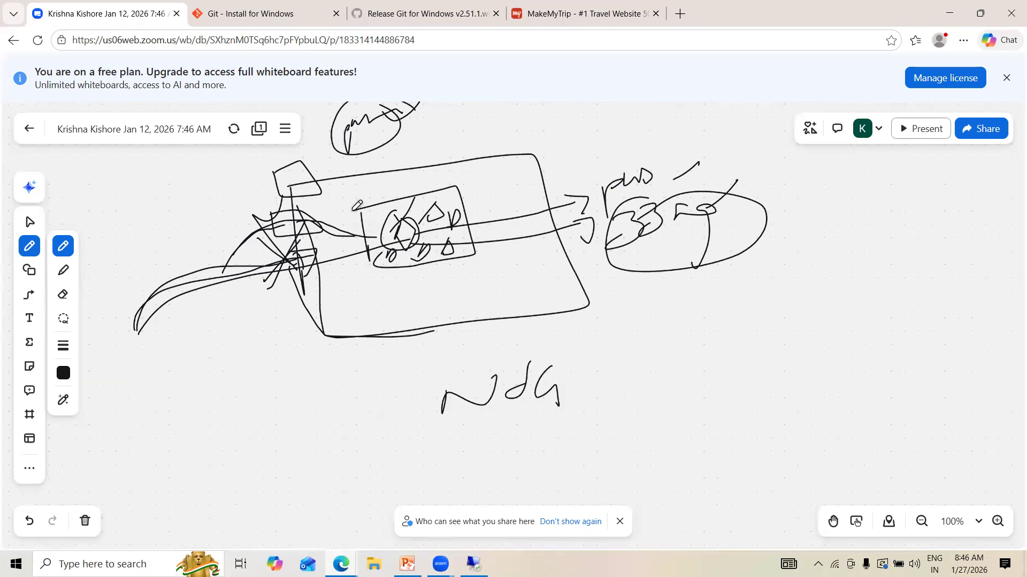
pyautogui.moveTo(342, 199)
pyautogui.mouseDown()
pyautogui.moveTo(370, 204)
pyautogui.moveTo(344, 192)
pyautogui.mouseUp()
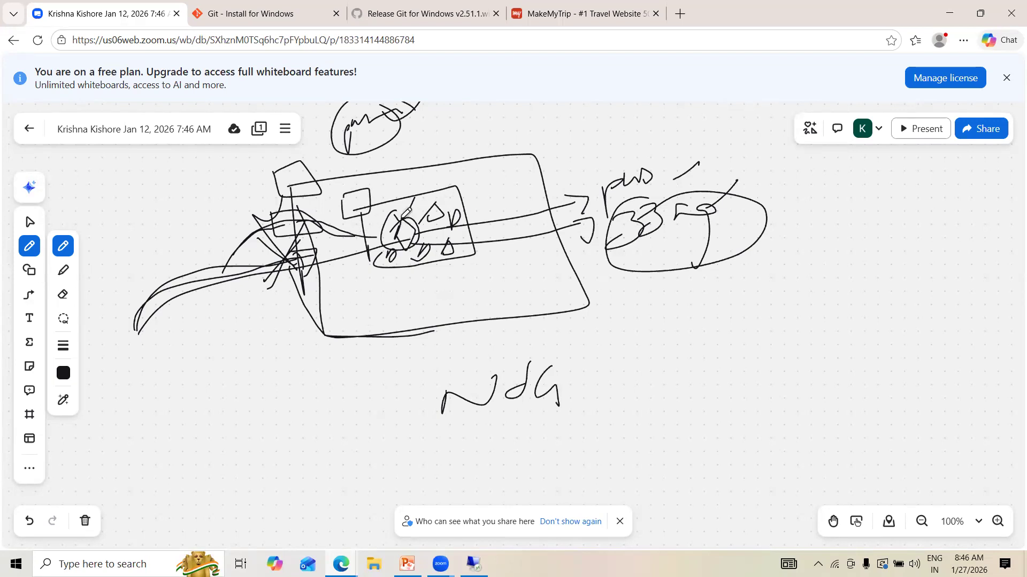
# - Mark the inner box's corner box and the circled server symbol, and draw lines from both up to symbols above
pyautogui.moveTo(405, 209); pyautogui.dragTo(415, 196)
pyautogui.moveTo(343, 191)
pyautogui.mouseDown()
pyautogui.moveTo(347, 221)
pyautogui.moveTo(409, 155)
pyautogui.mouseUp()
pyautogui.click(395, 147)
pyautogui.moveTo(402, 218)
pyautogui.mouseDown()
pyautogui.moveTo(452, 150)
pyautogui.moveTo(484, 149)
pyautogui.moveTo(454, 142)
pyautogui.mouseUp()
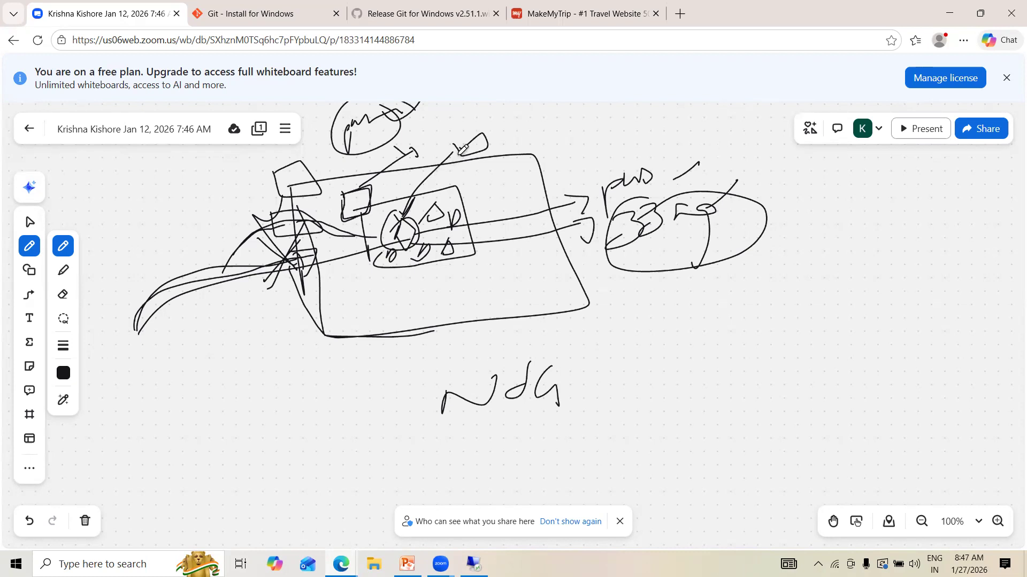
pyautogui.moveTo(400, 213); pyautogui.dragTo(412, 178)
# - Draw a separate rectangle with a small box on its corner and another inside, and handwrite "NSG" above it
pyautogui.moveTo(650, 328); pyautogui.dragTo(657, 428)
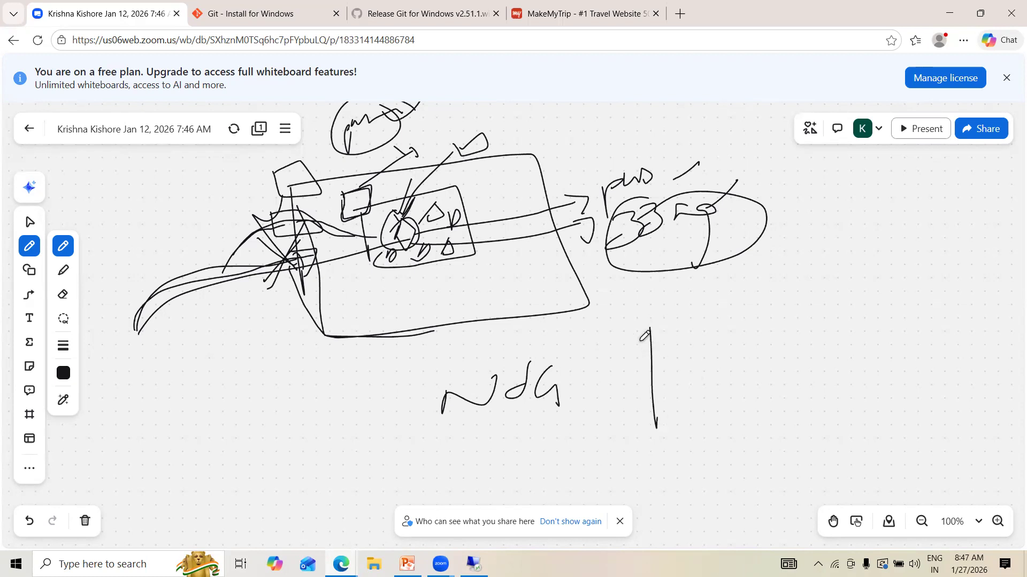
pyautogui.moveTo(648, 330)
pyautogui.mouseDown()
pyautogui.moveTo(779, 294)
pyautogui.moveTo(855, 406)
pyautogui.moveTo(775, 439)
pyautogui.moveTo(676, 443)
pyautogui.moveTo(653, 419)
pyautogui.mouseUp()
pyautogui.moveTo(802, 250); pyautogui.dragTo(826, 227)
pyautogui.moveTo(839, 215)
pyautogui.mouseDown()
pyautogui.moveTo(841, 246)
pyautogui.moveTo(873, 234)
pyautogui.mouseUp()
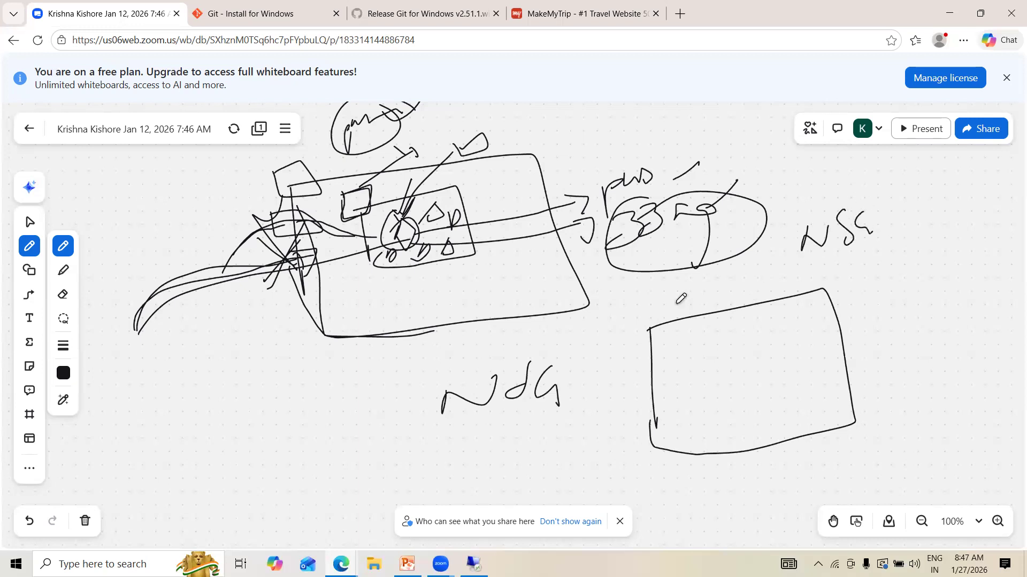
pyautogui.moveTo(634, 311)
pyautogui.mouseDown()
pyautogui.moveTo(635, 341)
pyautogui.moveTo(663, 322)
pyautogui.moveTo(635, 309)
pyautogui.mouseUp()
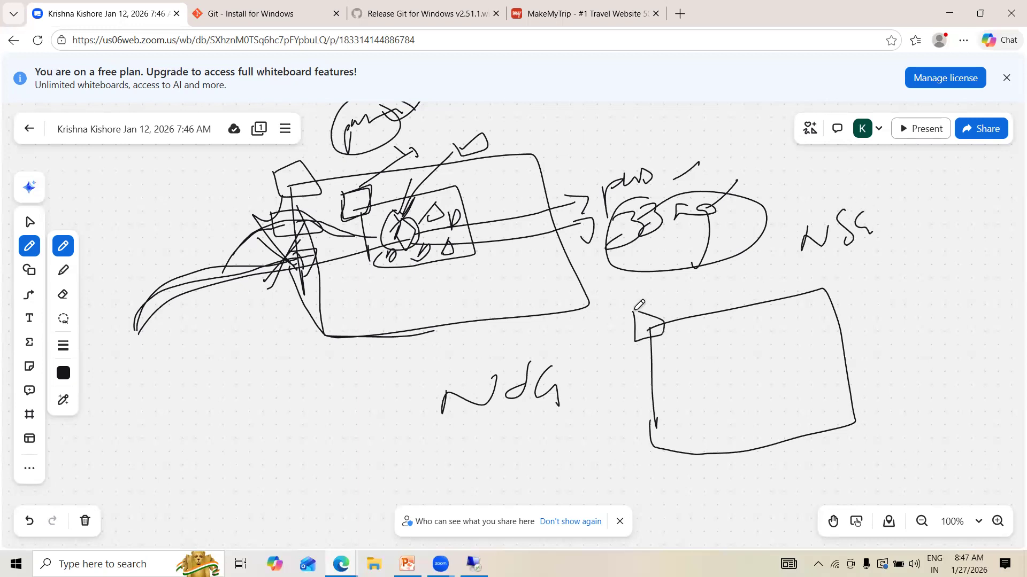
pyautogui.moveTo(727, 364)
pyautogui.mouseDown()
pyautogui.moveTo(738, 355)
pyautogui.moveTo(740, 369)
pyautogui.moveTo(725, 372)
pyautogui.mouseUp()
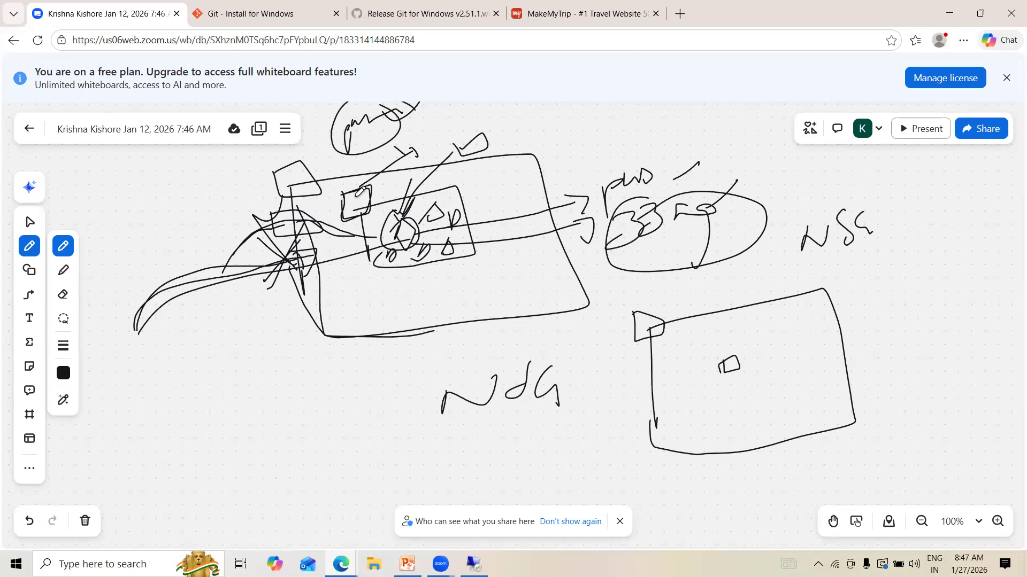
# - Draw another large rectangle below the original diagram with a small security box on its upper corner, and cross that box out
pyautogui.moveTo(214, 383); pyautogui.dragTo(187, 503)
pyautogui.moveTo(200, 379)
pyautogui.mouseDown()
pyautogui.moveTo(390, 357)
pyautogui.moveTo(436, 497)
pyautogui.moveTo(190, 512)
pyautogui.mouseUp()
pyautogui.moveTo(198, 355)
pyautogui.mouseDown()
pyautogui.moveTo(230, 390)
pyautogui.moveTo(211, 362)
pyautogui.mouseUp()
pyautogui.moveTo(144, 353)
pyautogui.mouseDown()
pyautogui.moveTo(217, 365)
pyautogui.moveTo(152, 392)
pyautogui.mouseUp()
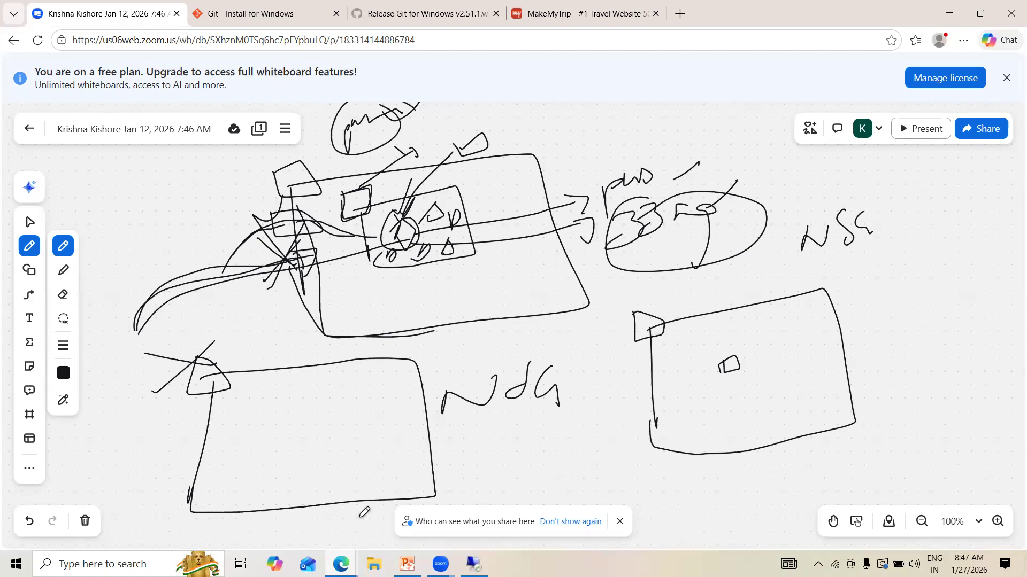
# - Switch to the Azure portal and close the AppServer1 Connect page to return to the home page
pyautogui.moveTo(341, 564)
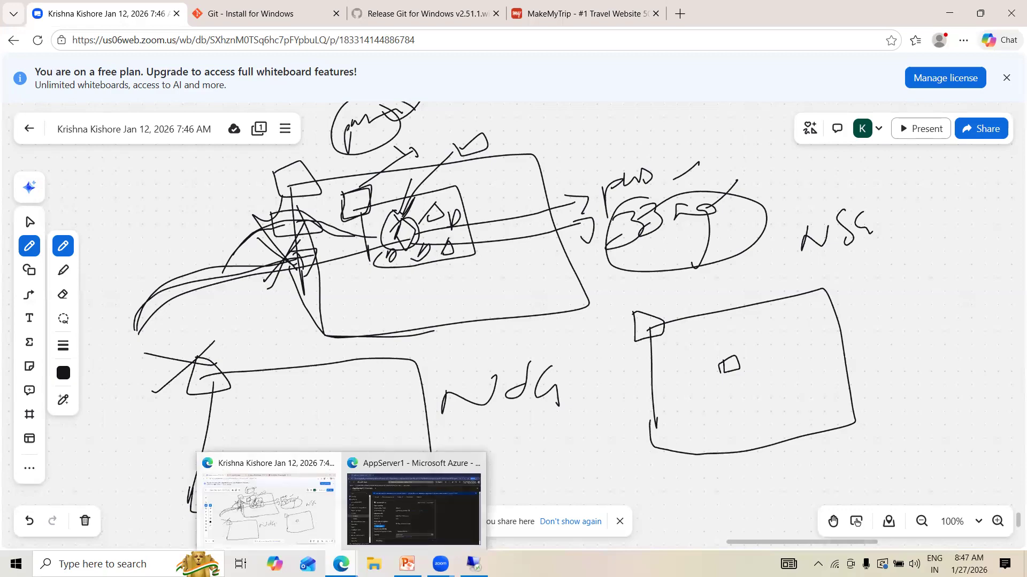
pyautogui.click(420, 511)
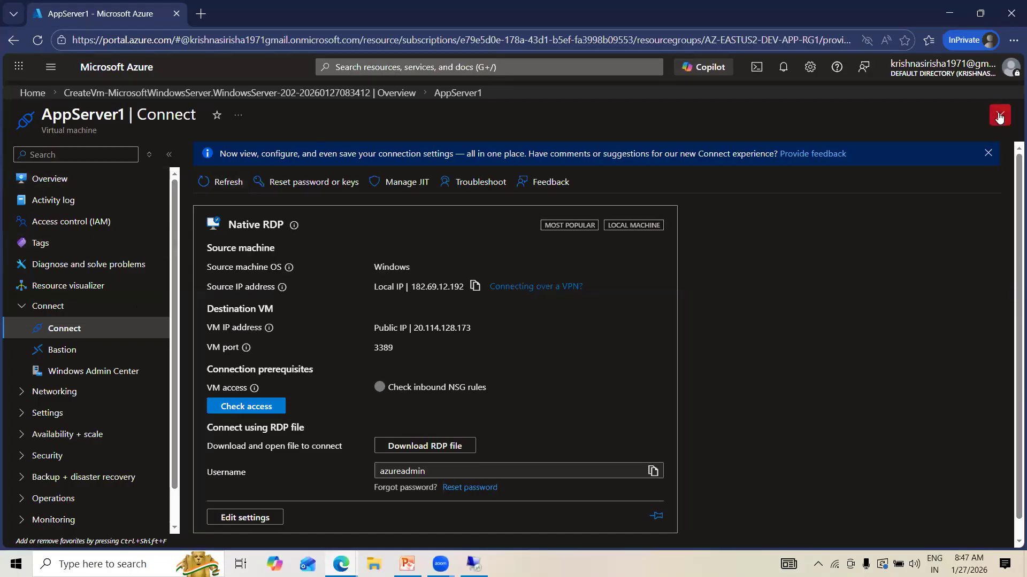
pyautogui.click(998, 116)
pyautogui.click(999, 118)
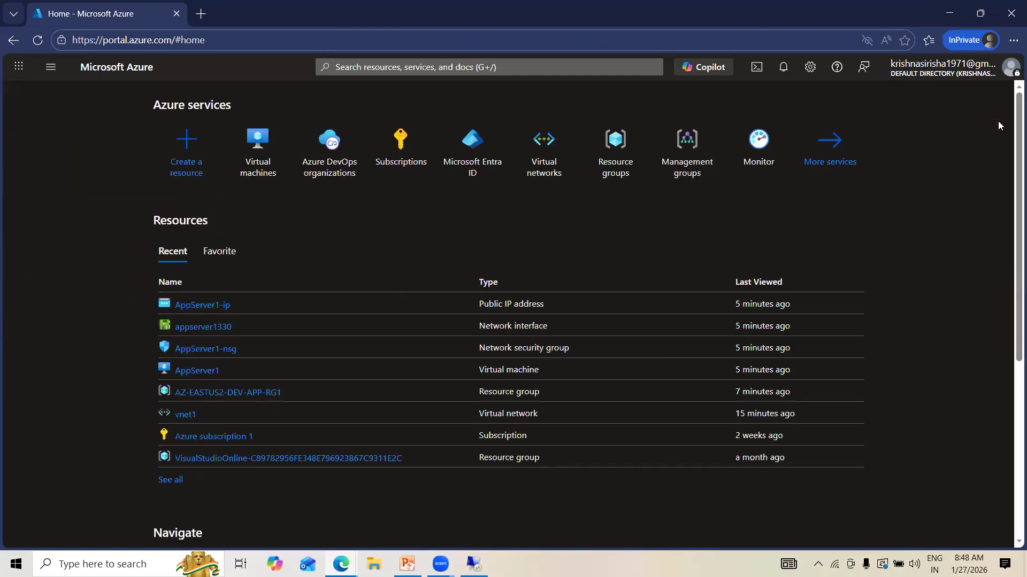
# - Search the portal for "network security" and open the Network security groups service
pyautogui.click(405, 70)
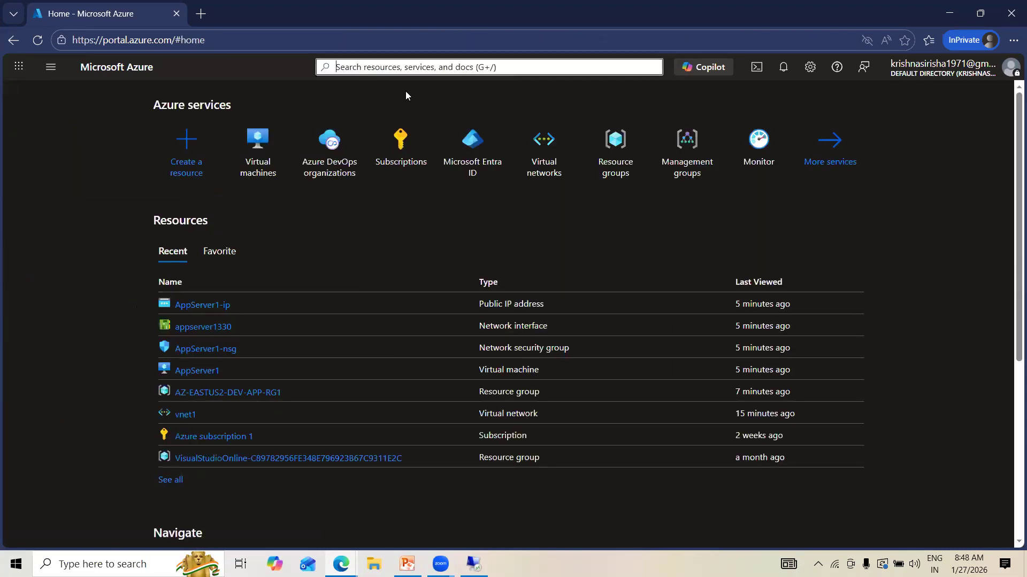
pyautogui.write('n')
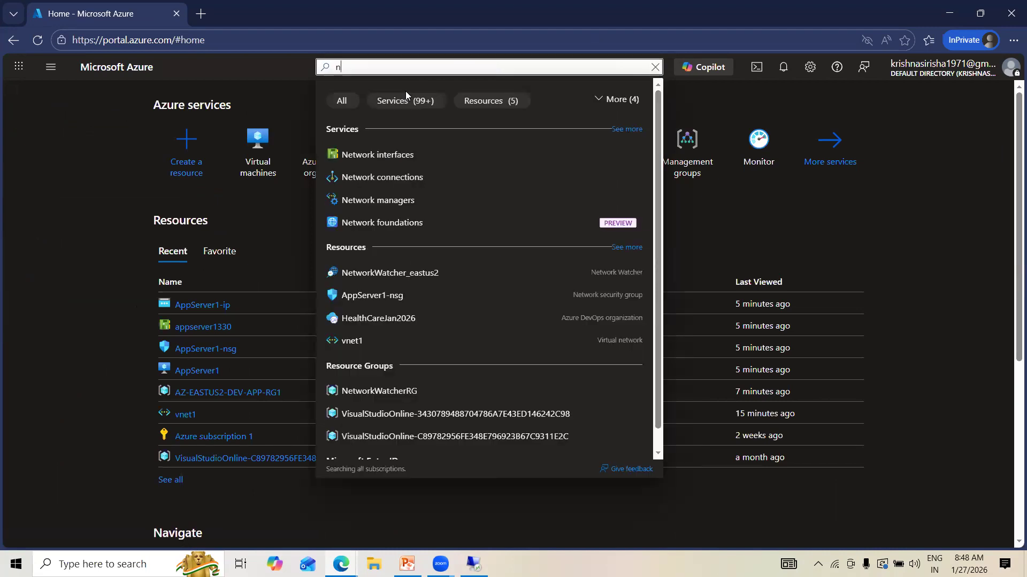
pyautogui.write('et')
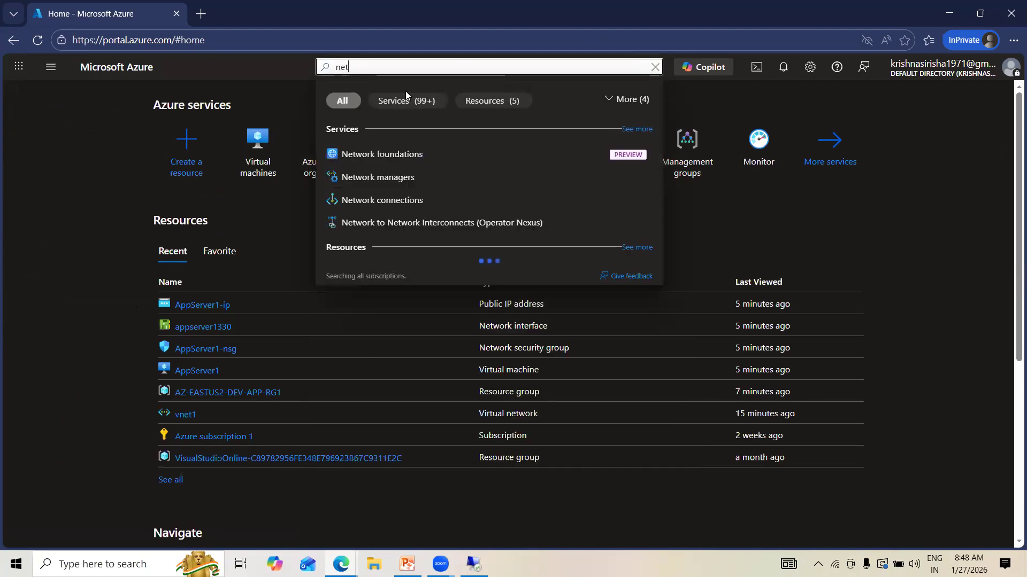
pyautogui.write('work secur')
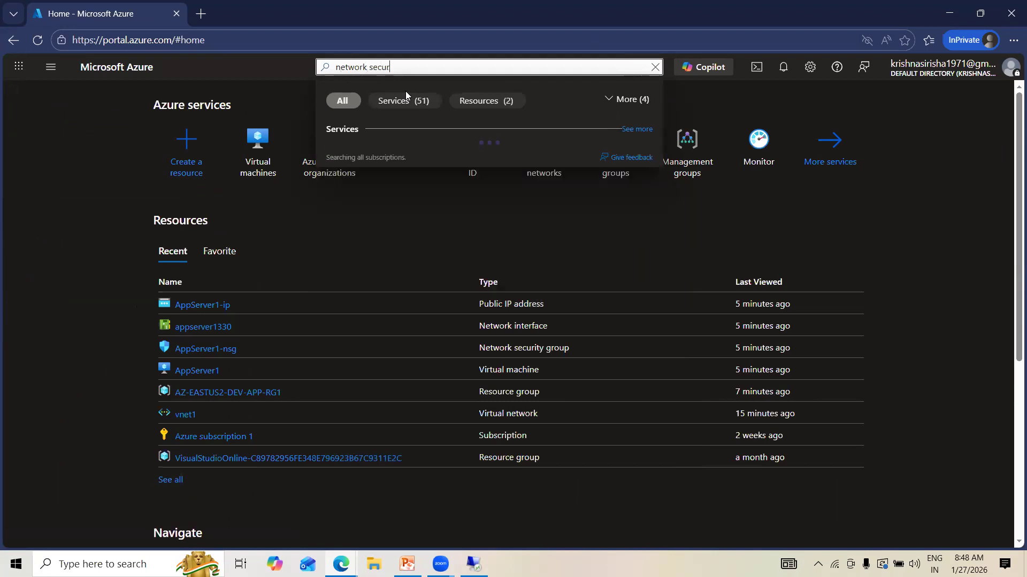
pyautogui.write('ity')
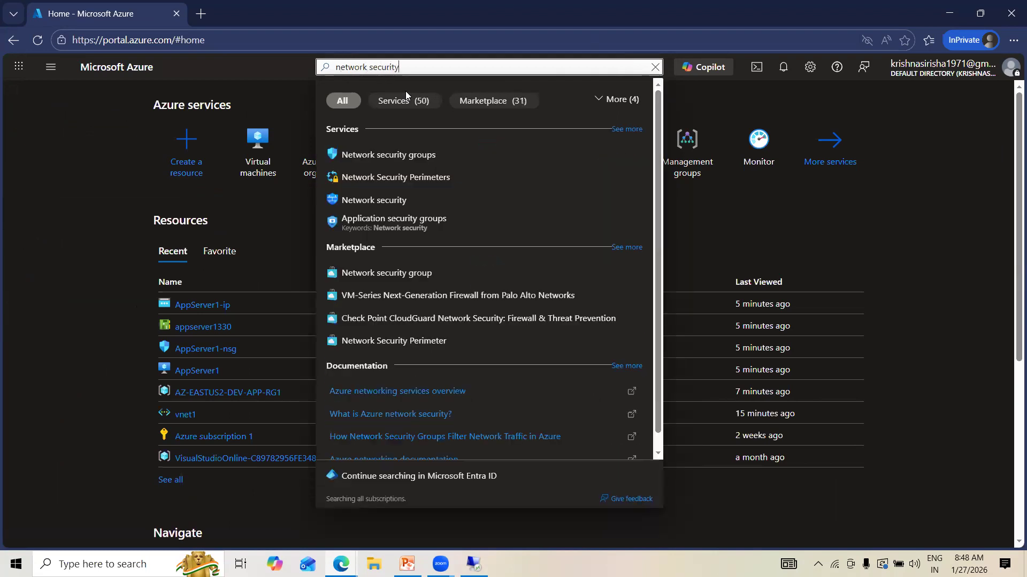
pyautogui.click(379, 156)
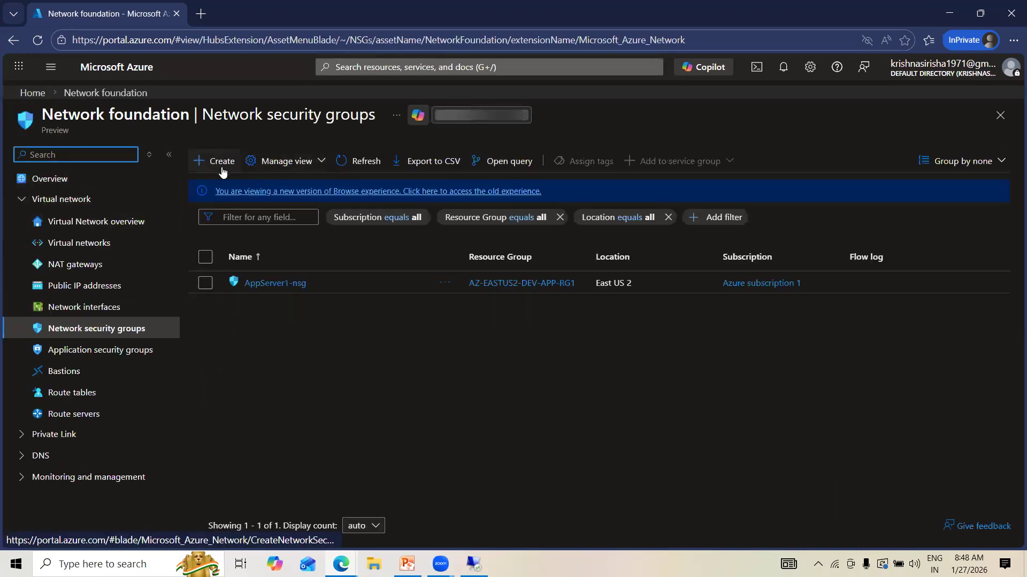
# - Create a network security group named NSG1 in resource group AZ-EASTUS2-DEV-APP-RG1, region East US 2
pyautogui.click(221, 162)
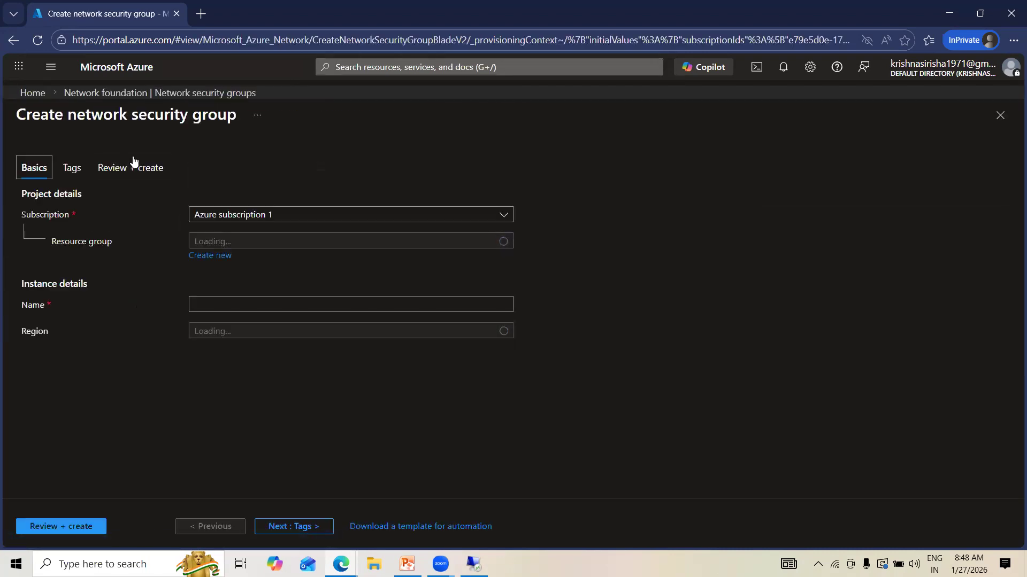
pyautogui.click(234, 241)
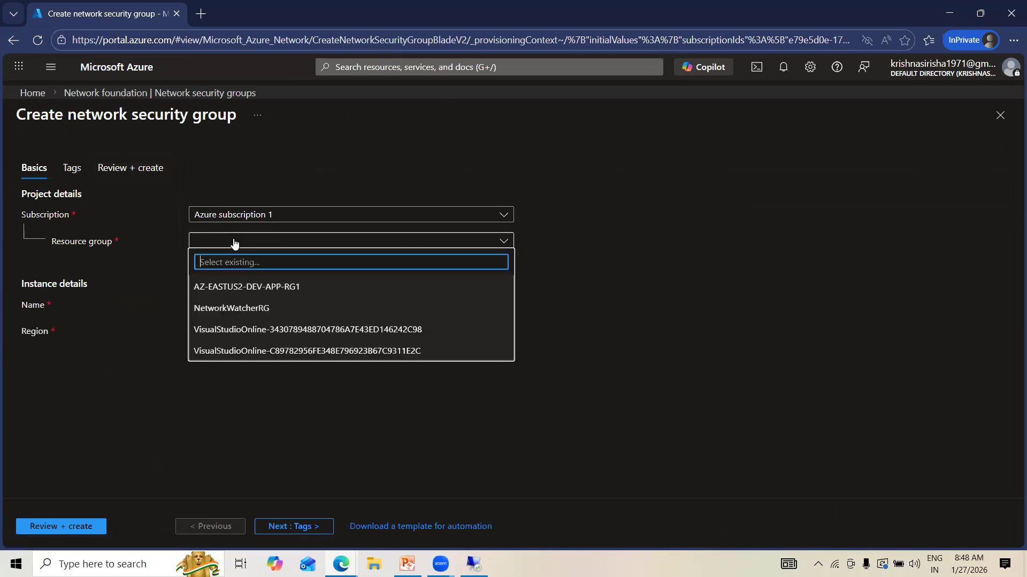
pyautogui.click(241, 287)
pyautogui.click(232, 297)
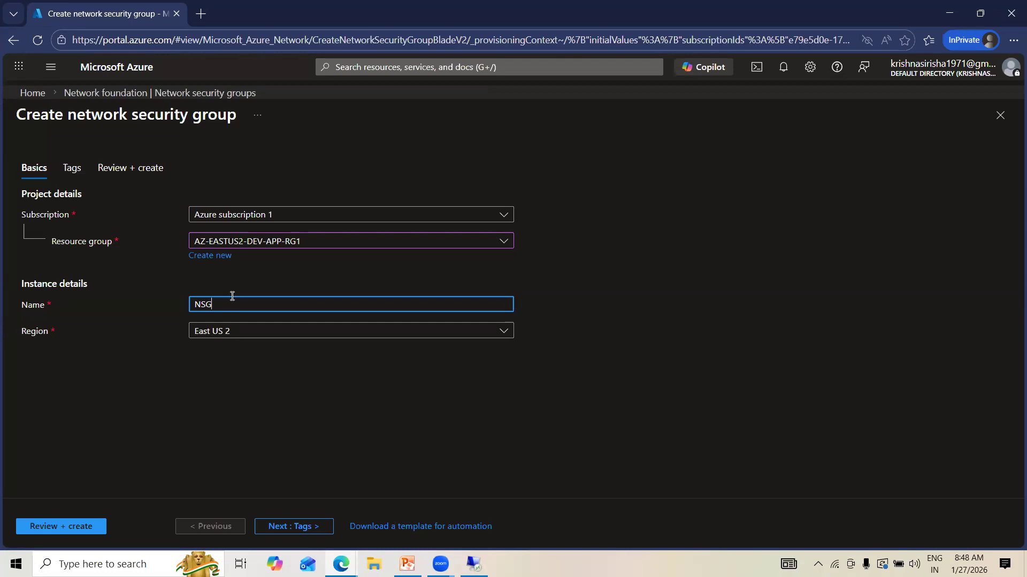
pyautogui.click(49, 531)
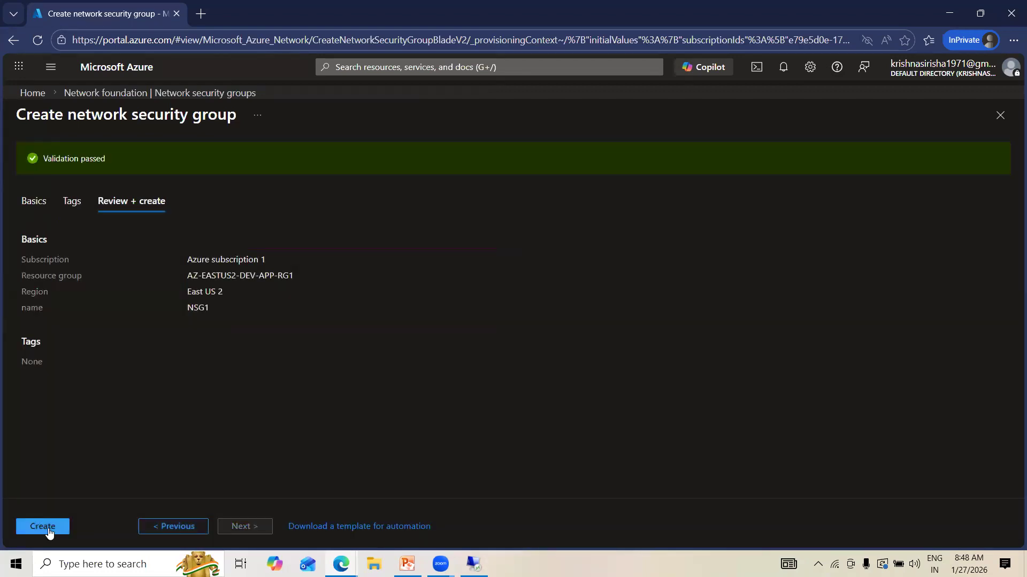
pyautogui.click(48, 528)
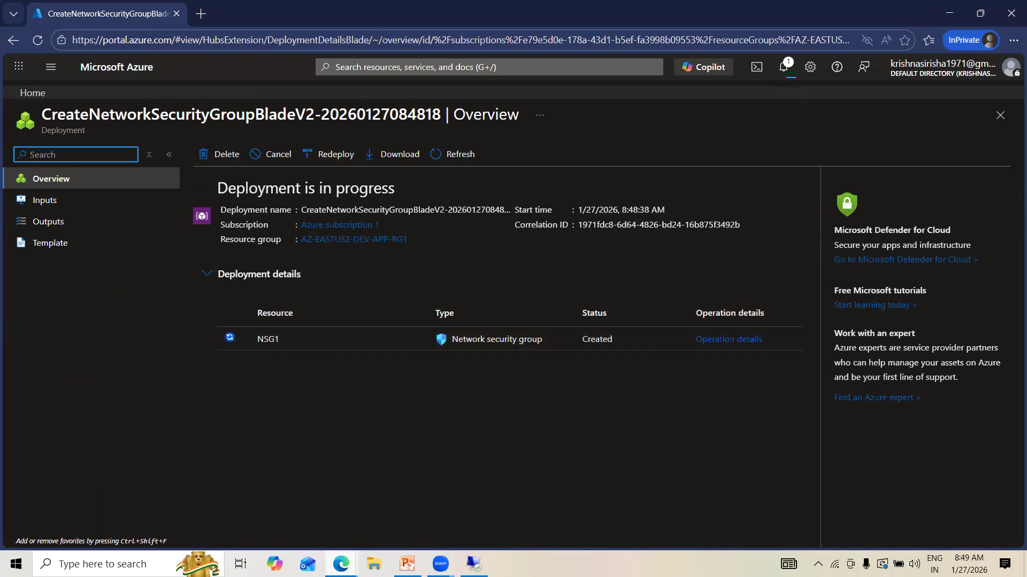
# - Open the deployed NSG1 resource's overview with its security rules and dismiss the deployment notification
pyautogui.moveTo(340, 564)
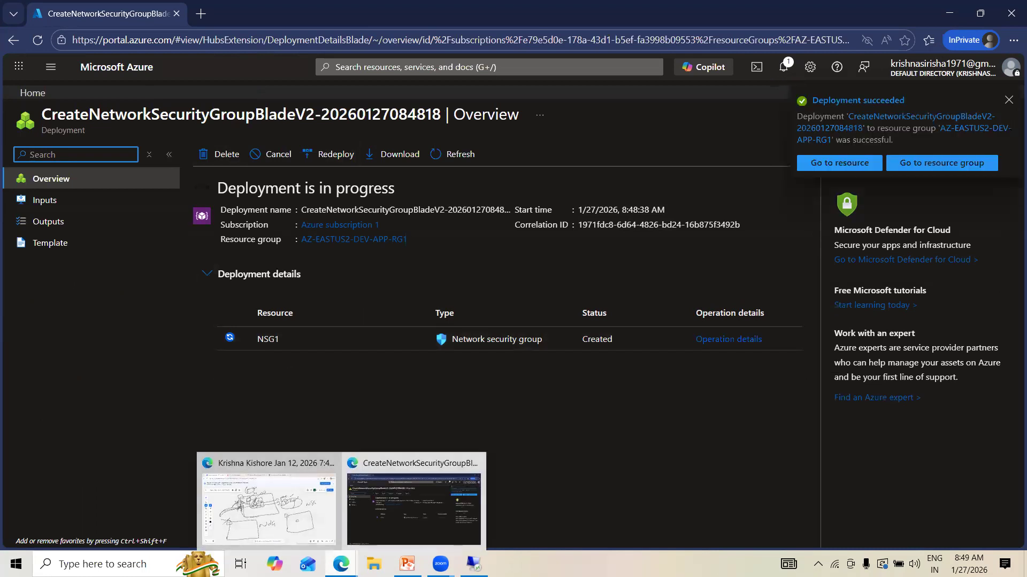
pyautogui.click(257, 333)
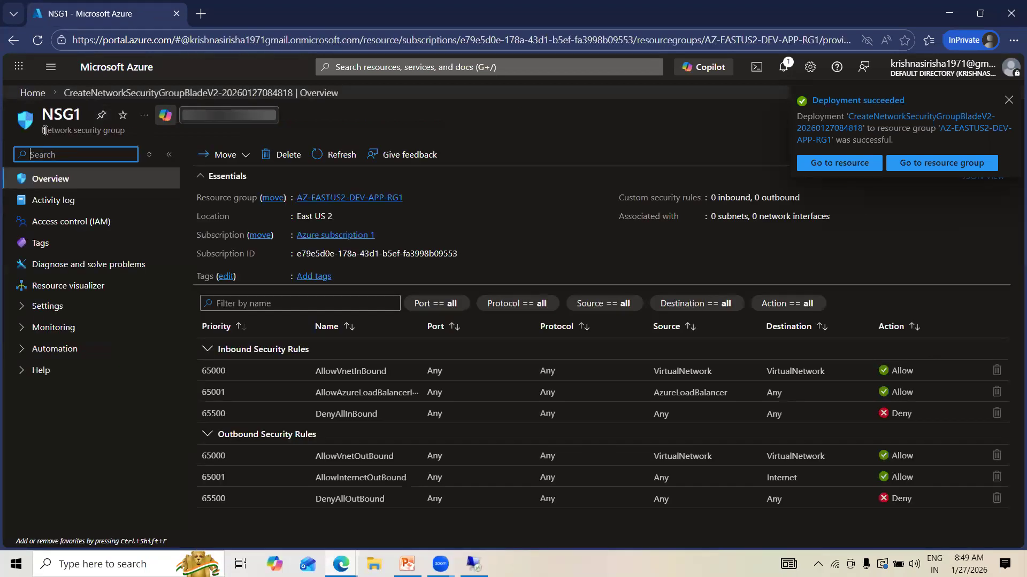
pyautogui.click(1009, 100)
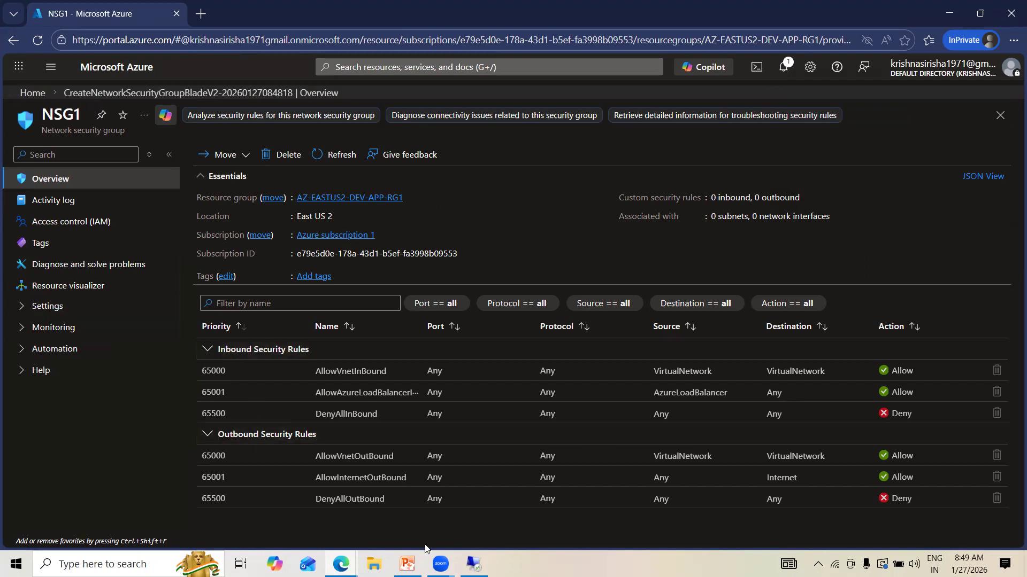
# - Switch to the Zoom whiteboard and draw a 230 x 170 rectangle in the blank area below the existing sketches
pyautogui.moveTo(340, 564)
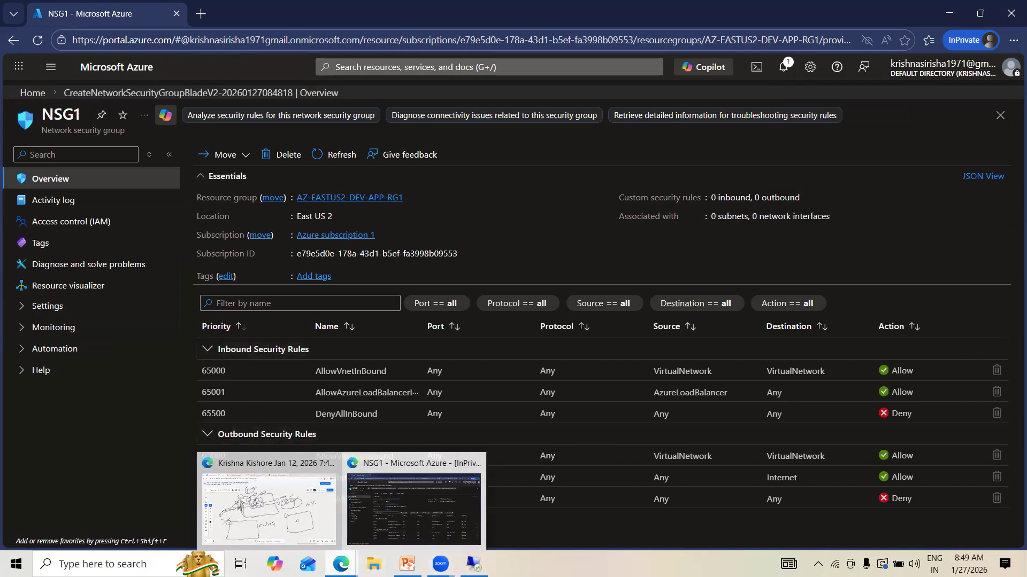
pyautogui.click(267, 503)
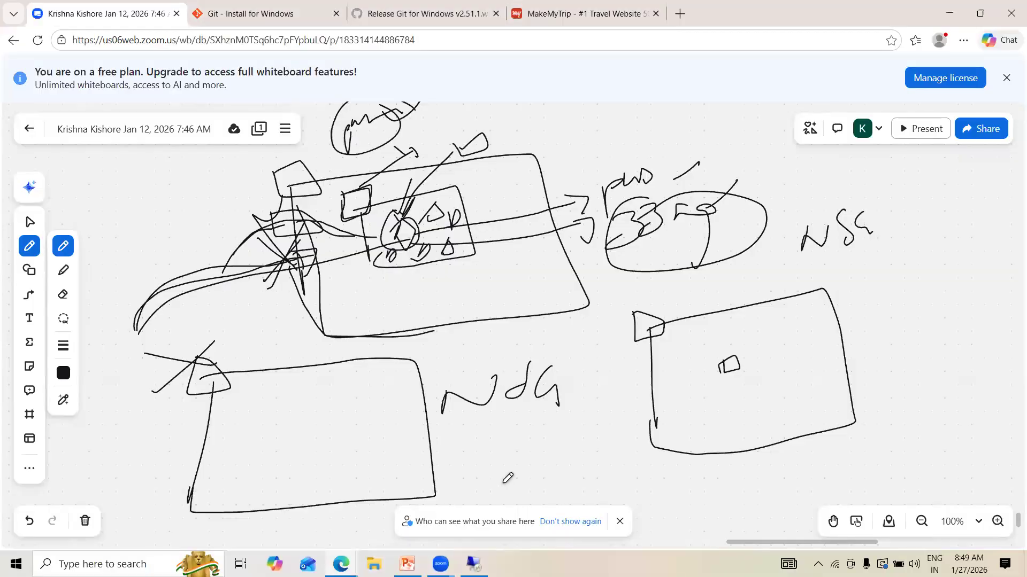
pyautogui.scroll(-8, 507, 478)
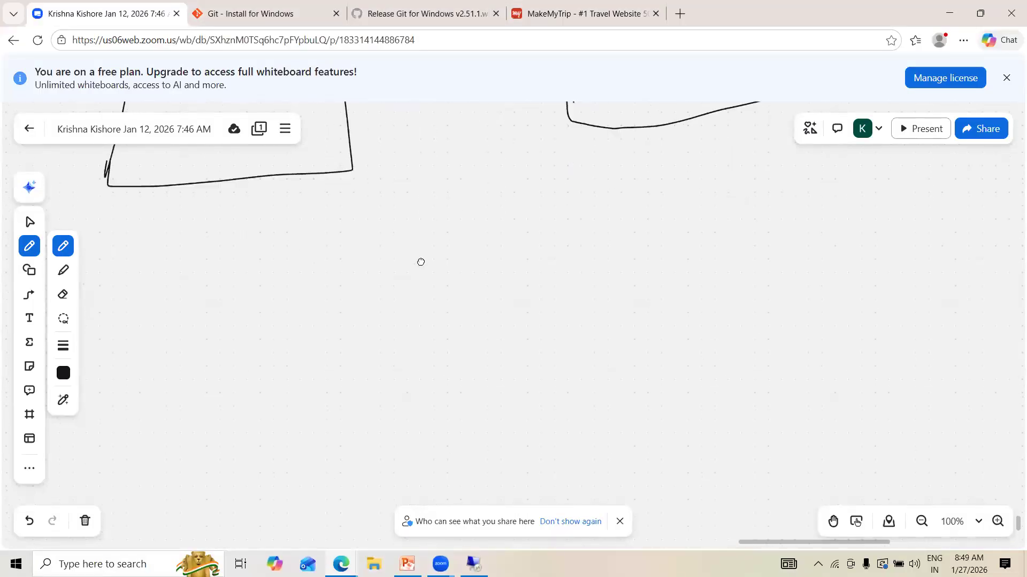
pyautogui.click(30, 270)
pyautogui.click(452, 282)
pyautogui.moveTo(506, 324); pyautogui.dragTo(553, 355)
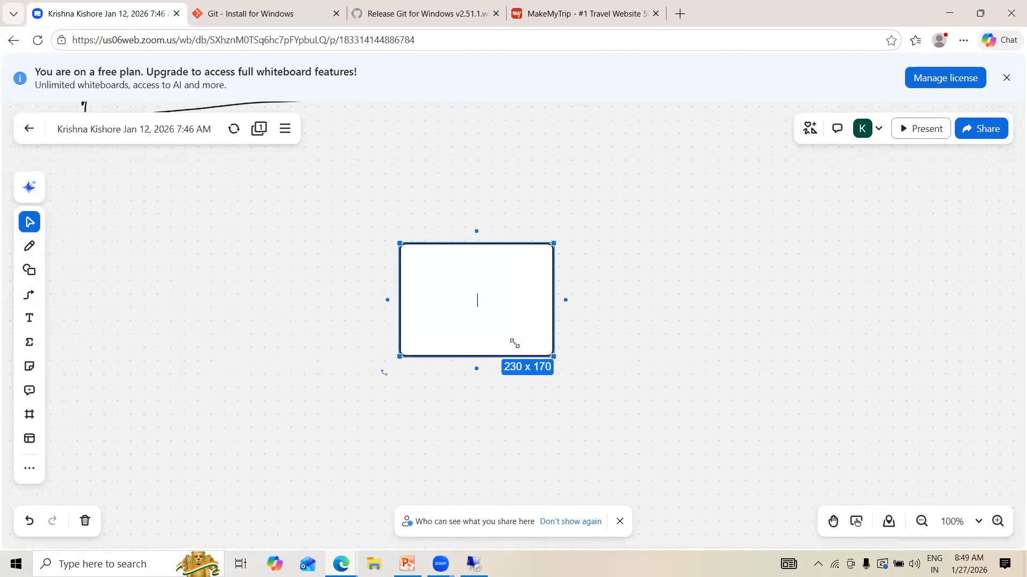
# - Place a diamond shape inside the rectangle
pyautogui.click(30, 271)
pyautogui.click(98, 275)
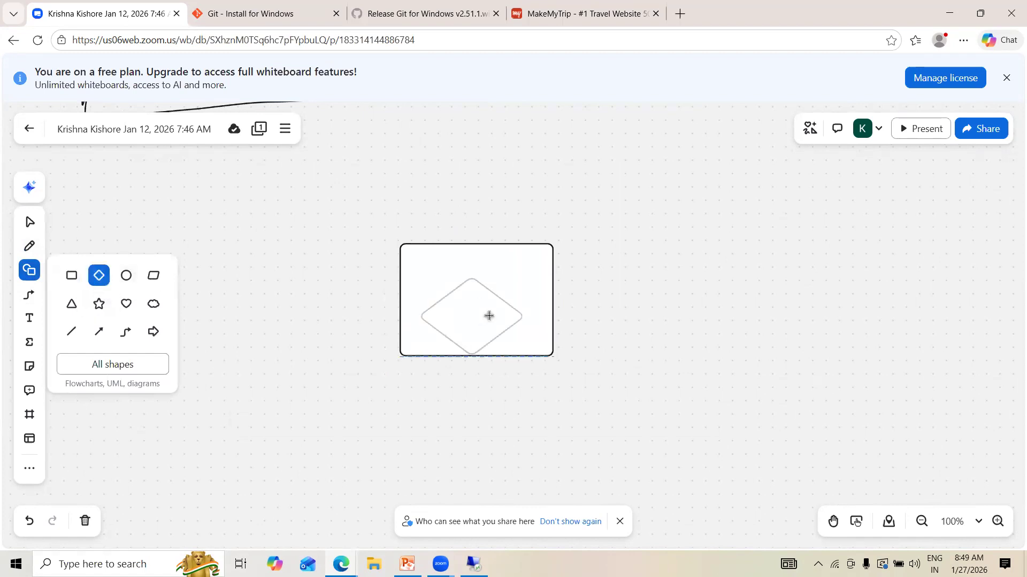
pyautogui.click(475, 295)
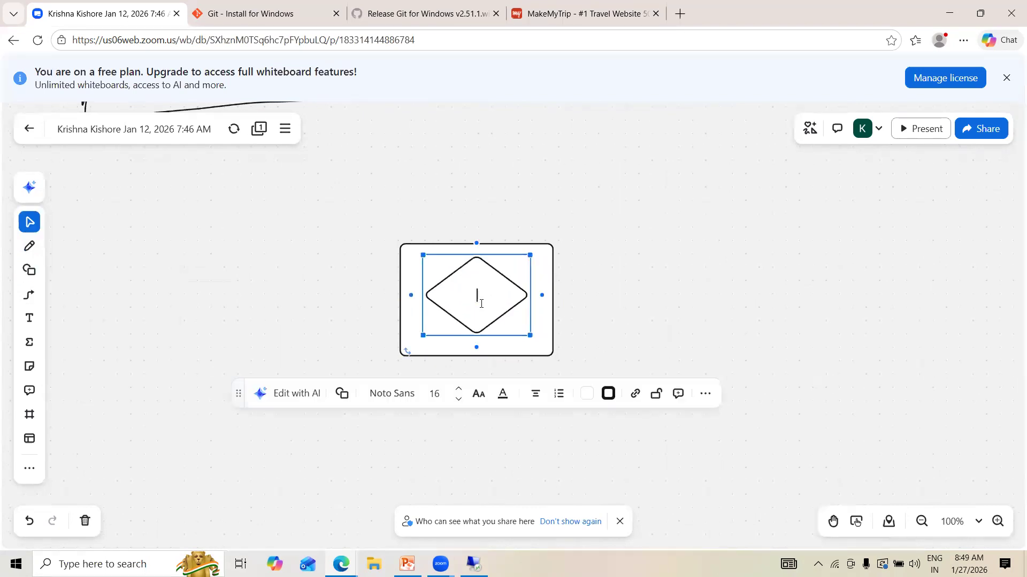
# - Draw a larger rectangle enclosing the existing rectangle and diamond, and send it to the back
pyautogui.click(30, 270)
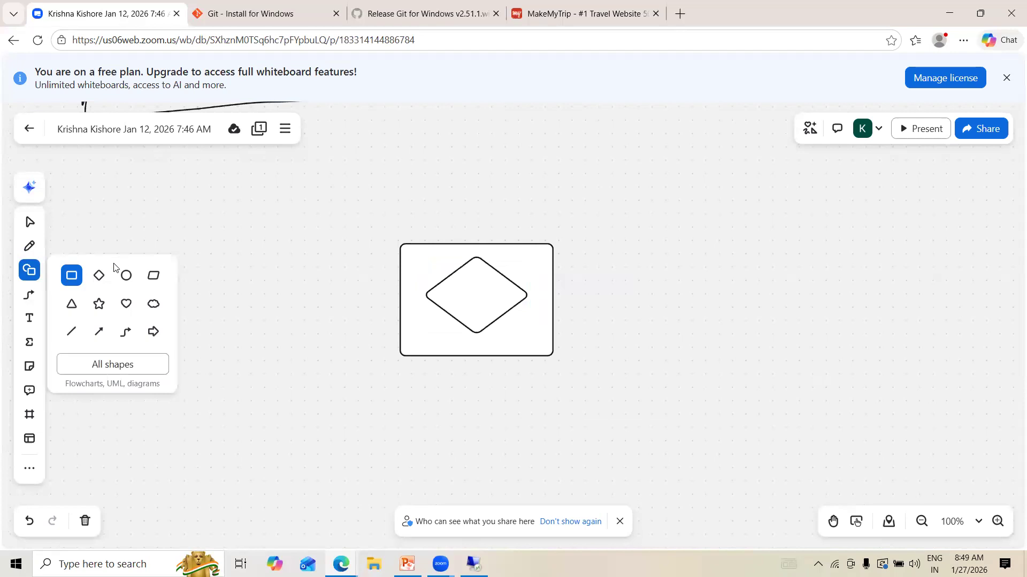
pyautogui.click(66, 276)
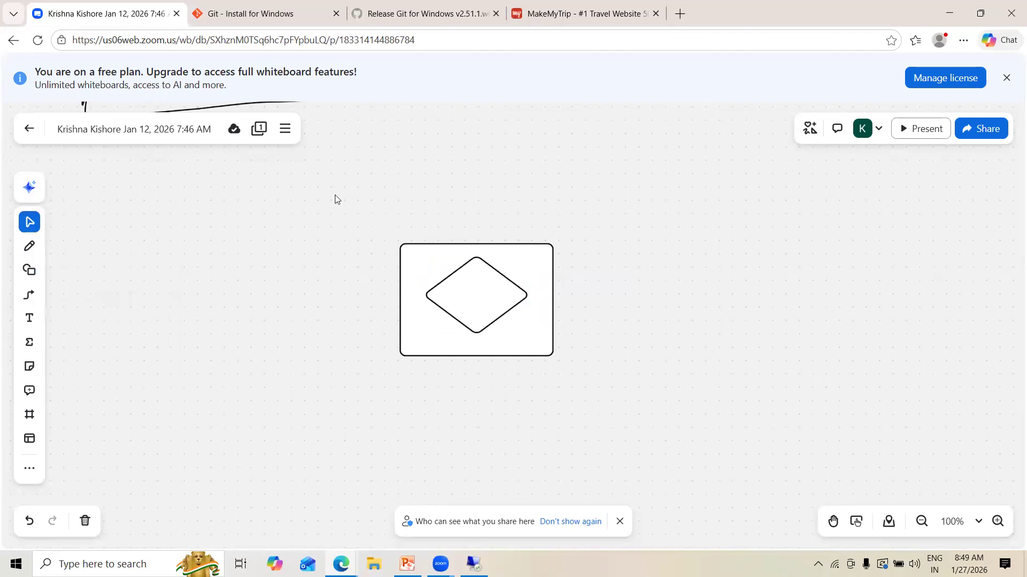
pyautogui.click(30, 270)
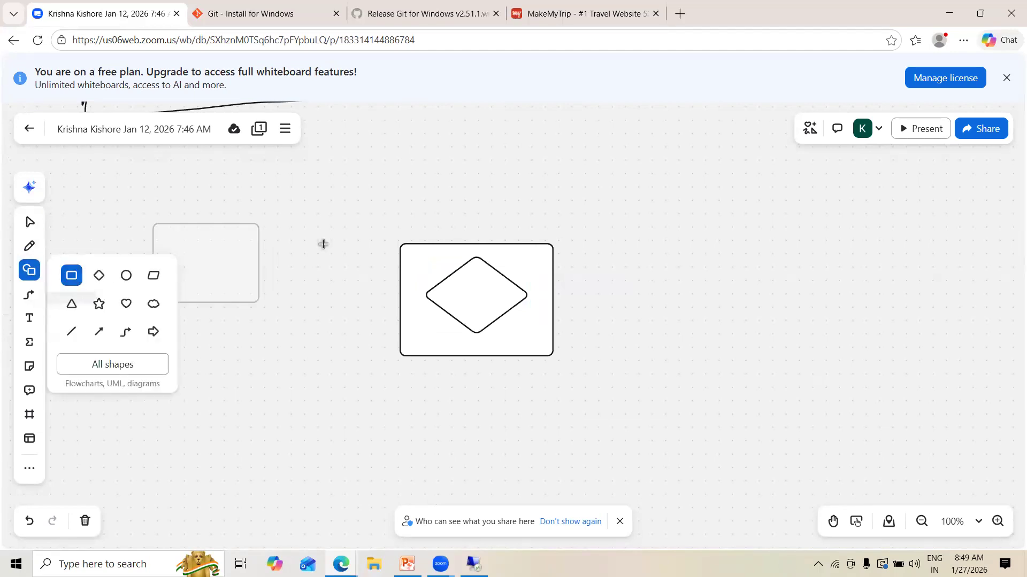
pyautogui.moveTo(353, 220); pyautogui.dragTo(609, 396)
pyautogui.click(724, 371)
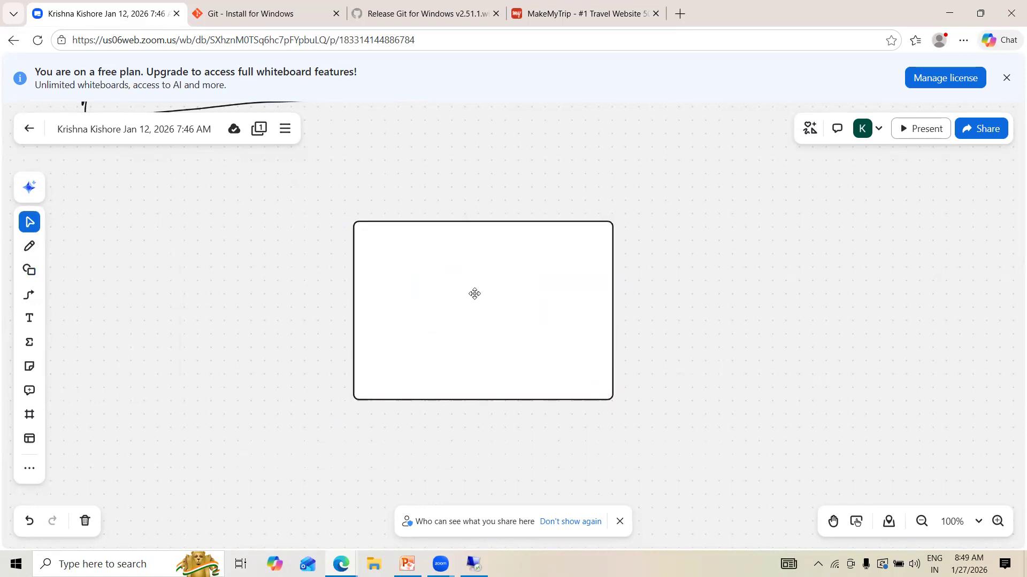
pyautogui.rightClick(473, 293)
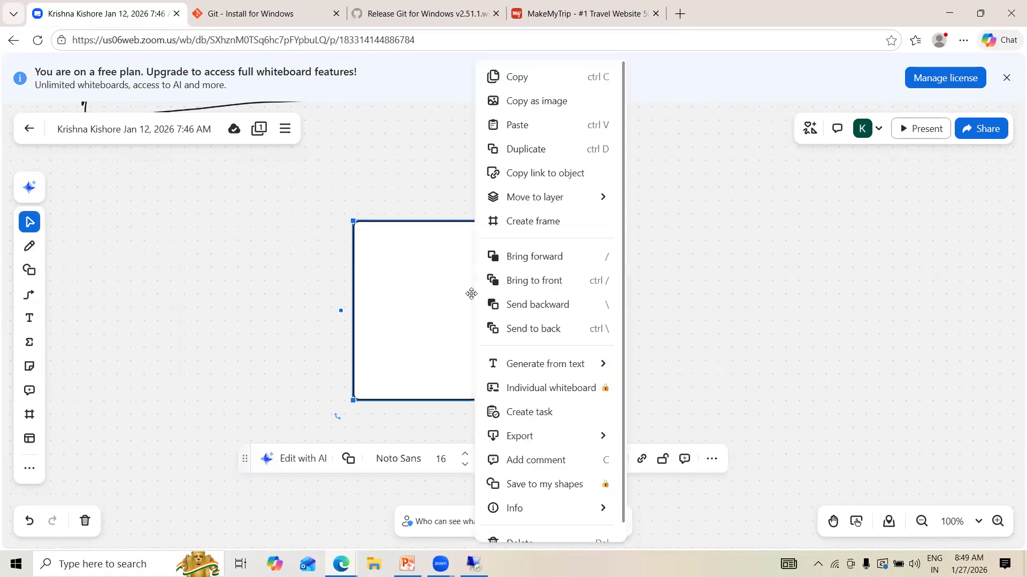
pyautogui.click(538, 331)
pyautogui.click(700, 337)
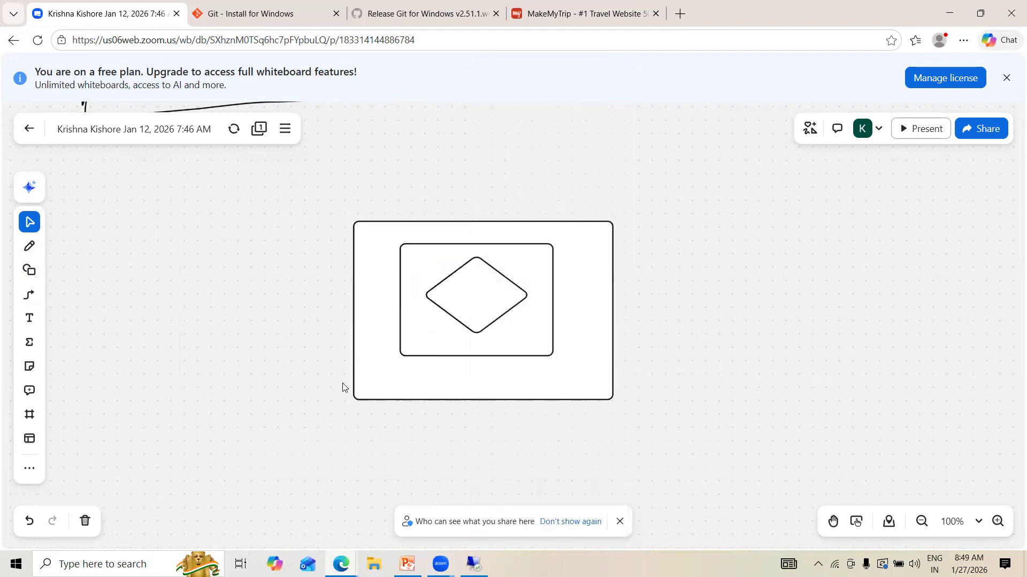
# - Sketch a small client circle outside the rectangles with an arrow to the diamond, and label the arrow "Inbound"
pyautogui.click(29, 246)
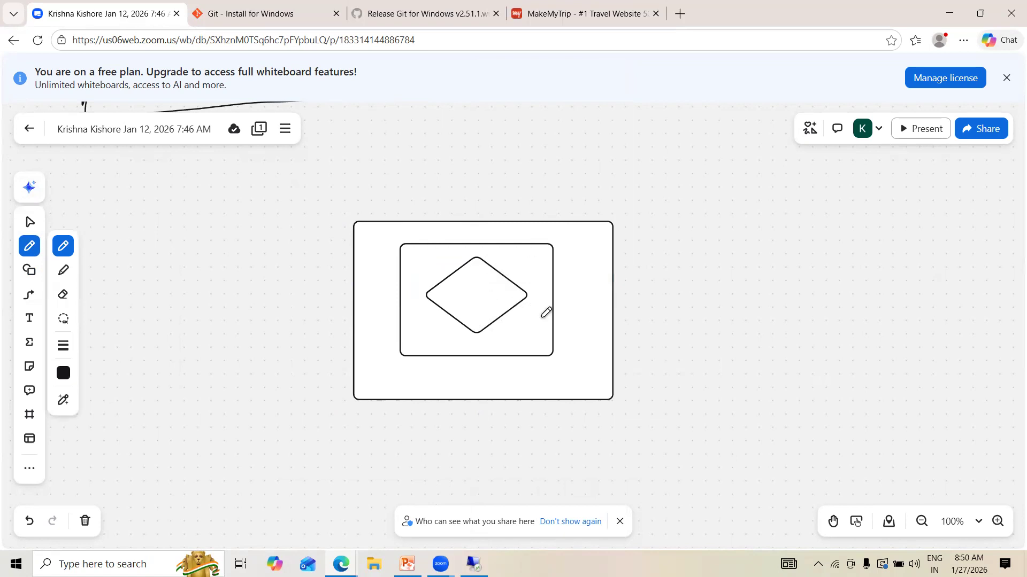
pyautogui.moveTo(152, 431)
pyautogui.mouseDown()
pyautogui.moveTo(145, 443)
pyautogui.moveTo(173, 435)
pyautogui.moveTo(153, 428)
pyautogui.moveTo(153, 392)
pyautogui.moveTo(186, 343)
pyautogui.moveTo(435, 294)
pyautogui.moveTo(428, 310)
pyautogui.mouseUp()
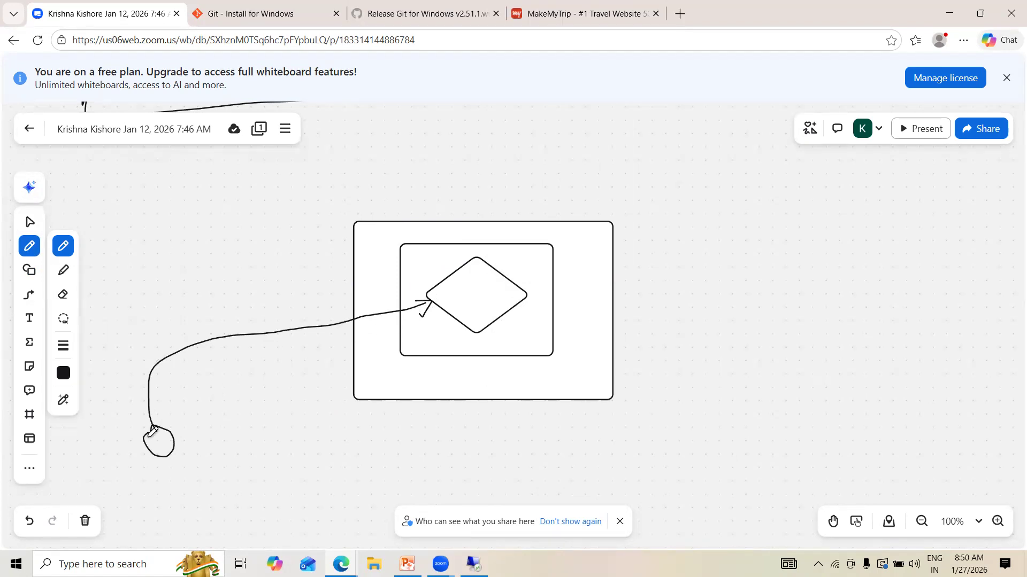
pyautogui.moveTo(174, 291)
pyautogui.mouseDown()
pyautogui.moveTo(182, 316)
pyautogui.moveTo(174, 289)
pyautogui.mouseUp()
pyautogui.moveTo(159, 331)
pyautogui.mouseDown()
pyautogui.moveTo(196, 320)
pyautogui.moveTo(226, 275)
pyautogui.moveTo(244, 285)
pyautogui.moveTo(291, 266)
pyautogui.moveTo(292, 250)
pyautogui.moveTo(296, 274)
pyautogui.mouseUp()
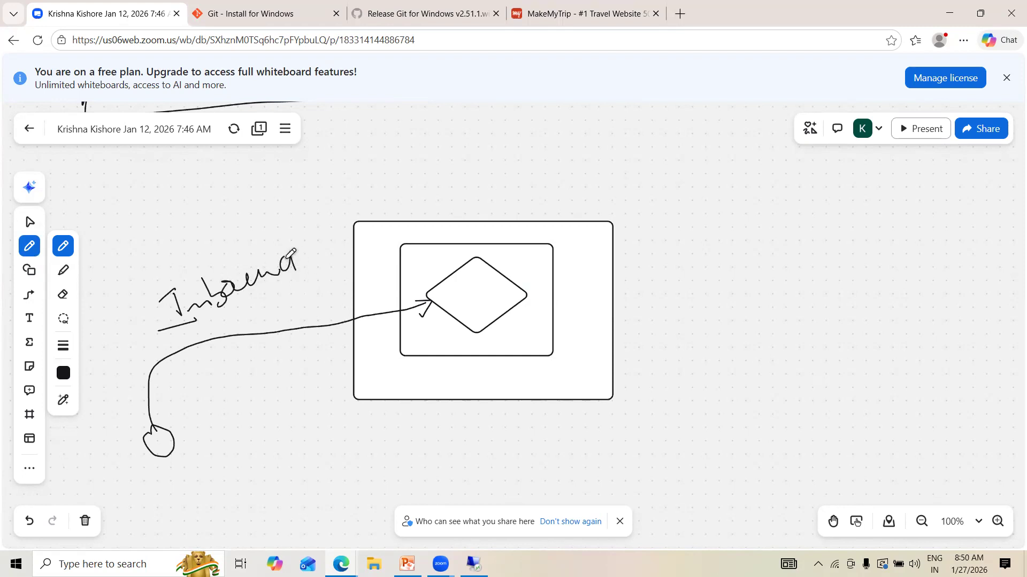
pyautogui.moveTo(288, 239); pyautogui.dragTo(287, 264)
# - Draw a line from the diamond to a cloud labelled "outbound", and retrace the client circle
pyautogui.moveTo(463, 286); pyautogui.dragTo(380, 188)
pyautogui.moveTo(342, 159)
pyautogui.mouseDown()
pyautogui.moveTo(378, 115)
pyautogui.moveTo(424, 163)
pyautogui.moveTo(365, 181)
pyautogui.mouseUp()
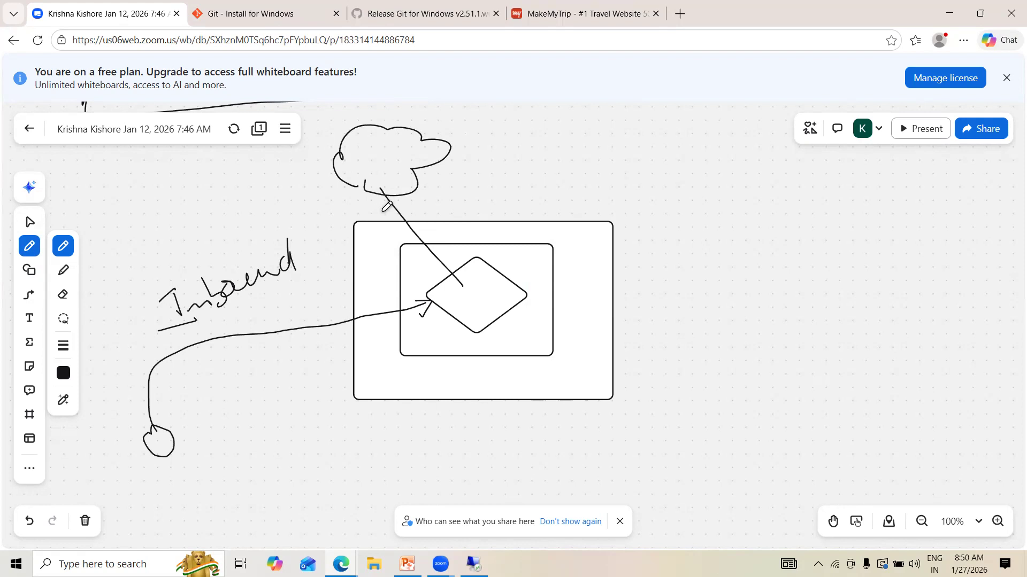
pyautogui.moveTo(445, 158)
pyautogui.mouseDown()
pyautogui.moveTo(466, 152)
pyautogui.moveTo(473, 166)
pyautogui.moveTo(518, 152)
pyautogui.moveTo(536, 134)
pyautogui.moveTo(544, 145)
pyautogui.moveTo(584, 126)
pyautogui.moveTo(594, 134)
pyautogui.moveTo(601, 117)
pyautogui.mouseUp()
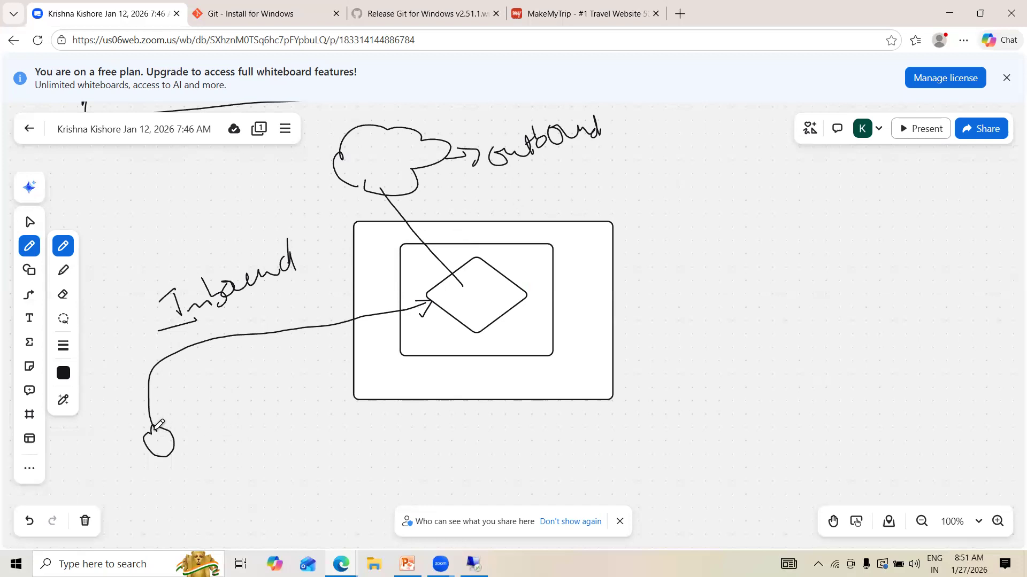
pyautogui.moveTo(153, 431)
pyautogui.mouseDown()
pyautogui.moveTo(145, 437)
pyautogui.moveTo(157, 458)
pyautogui.moveTo(177, 444)
pyautogui.moveTo(163, 427)
pyautogui.mouseUp()
# - Sketch two small boxes beside the diagram joined by an arrow, marking the source box as outbound and the target box as inbound
pyautogui.moveTo(728, 399)
pyautogui.mouseDown()
pyautogui.moveTo(760, 427)
pyautogui.moveTo(724, 401)
pyautogui.mouseUp()
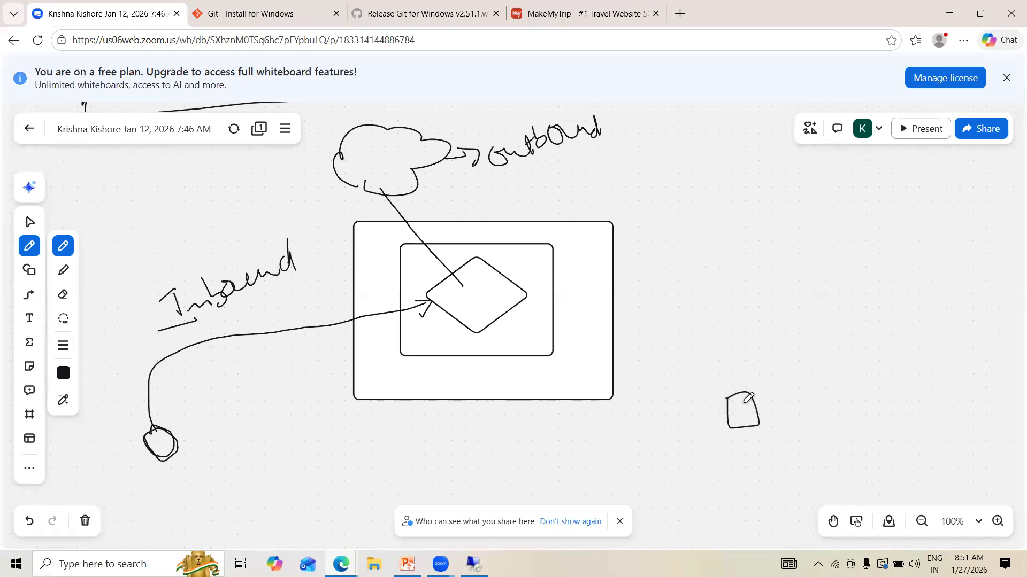
pyautogui.moveTo(787, 185)
pyautogui.mouseDown()
pyautogui.moveTo(805, 195)
pyautogui.moveTo(769, 187)
pyautogui.moveTo(786, 184)
pyautogui.mouseUp()
pyautogui.moveTo(742, 395)
pyautogui.mouseDown()
pyautogui.moveTo(744, 309)
pyautogui.moveTo(771, 204)
pyautogui.moveTo(788, 216)
pyautogui.mouseUp()
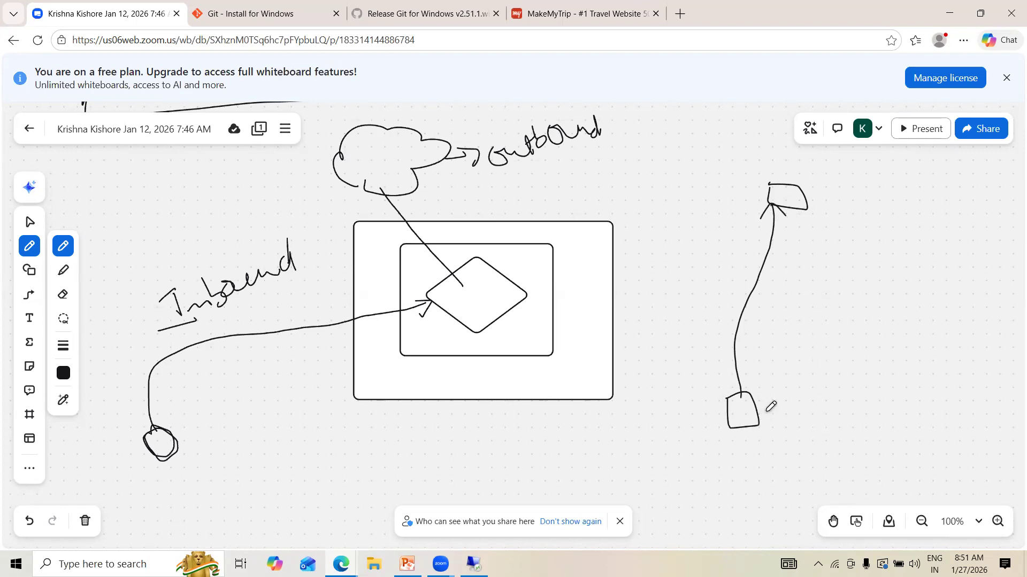
pyautogui.moveTo(763, 409)
pyautogui.mouseDown()
pyautogui.moveTo(797, 401)
pyautogui.moveTo(802, 410)
pyautogui.mouseUp()
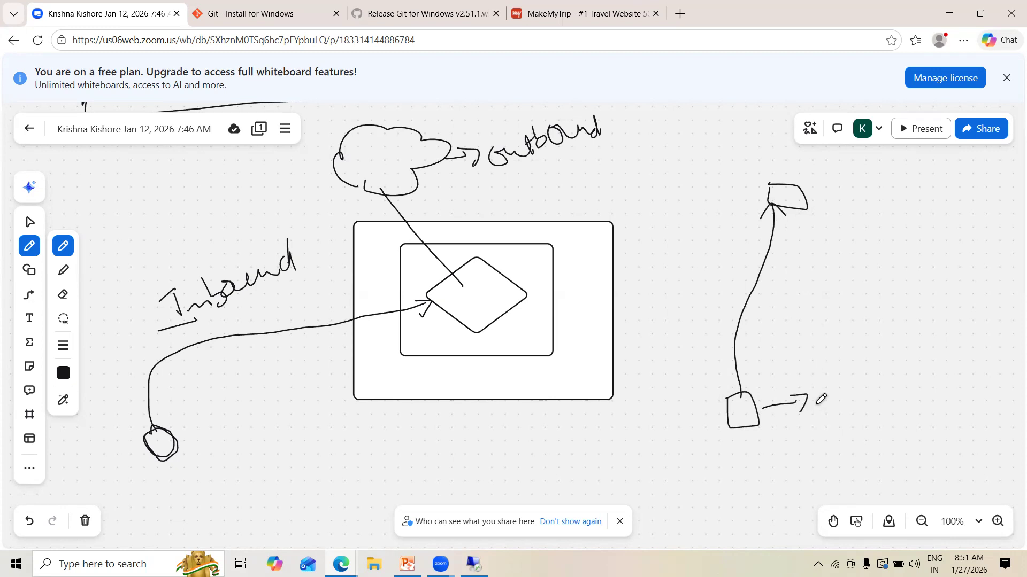
pyautogui.moveTo(814, 398)
pyautogui.mouseDown()
pyautogui.moveTo(830, 401)
pyautogui.moveTo(855, 369)
pyautogui.moveTo(865, 382)
pyautogui.mouseUp()
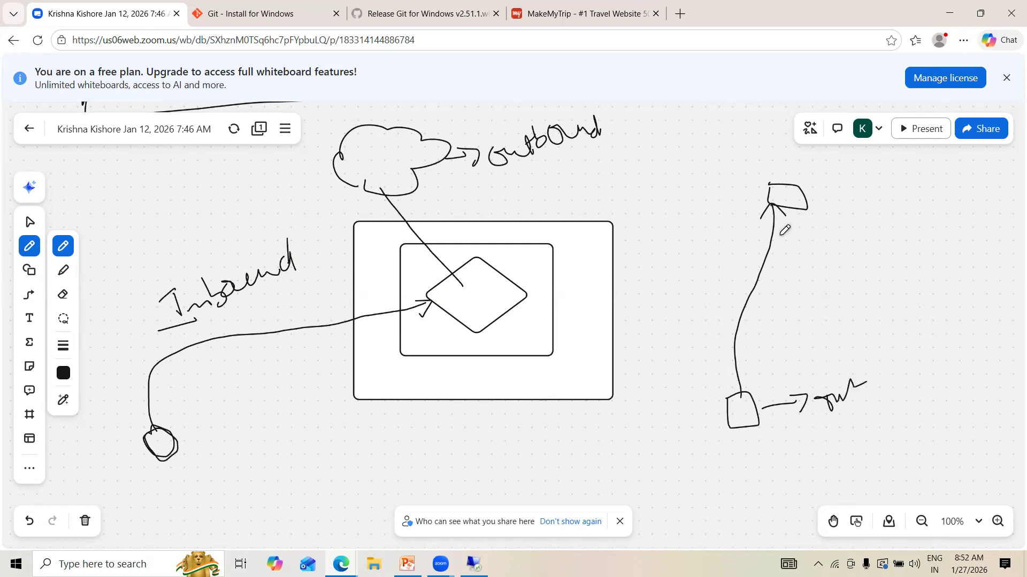
pyautogui.moveTo(800, 200)
pyautogui.mouseDown()
pyautogui.moveTo(854, 215)
pyautogui.moveTo(842, 195)
pyautogui.moveTo(862, 217)
pyautogui.moveTo(862, 193)
pyautogui.moveTo(891, 216)
pyautogui.mouseUp()
pyautogui.moveTo(893, 208)
pyautogui.mouseDown()
pyautogui.moveTo(902, 216)
pyautogui.moveTo(913, 207)
pyautogui.moveTo(925, 220)
pyautogui.mouseUp()
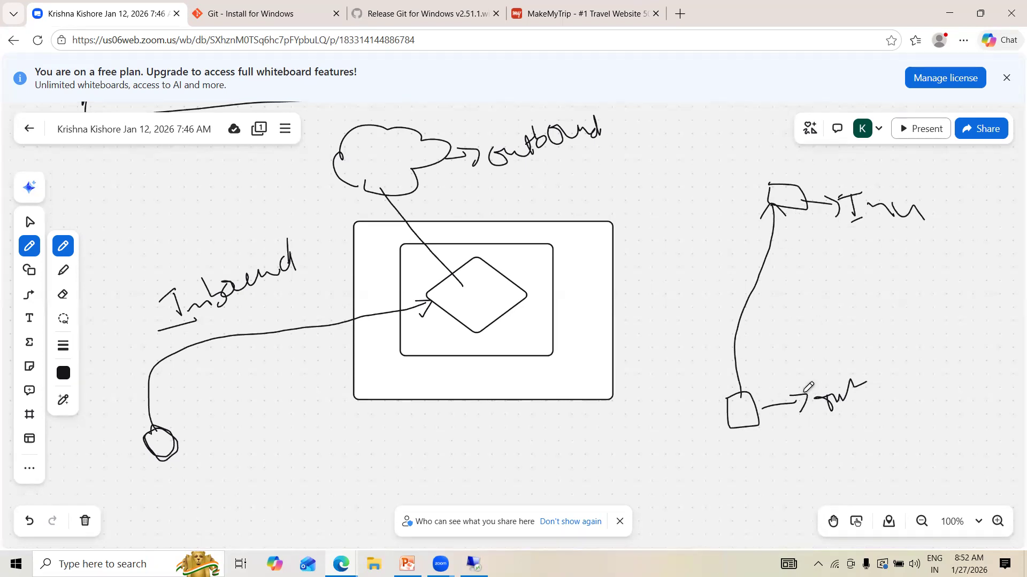
# - Label the client circle as outbound, and emphasize its arrow, the "Inbound" label and the diamond's outline with extra strokes
pyautogui.moveTo(169, 455)
pyautogui.mouseDown()
pyautogui.moveTo(191, 430)
pyautogui.moveTo(196, 470)
pyautogui.moveTo(219, 457)
pyautogui.moveTo(259, 470)
pyautogui.mouseUp()
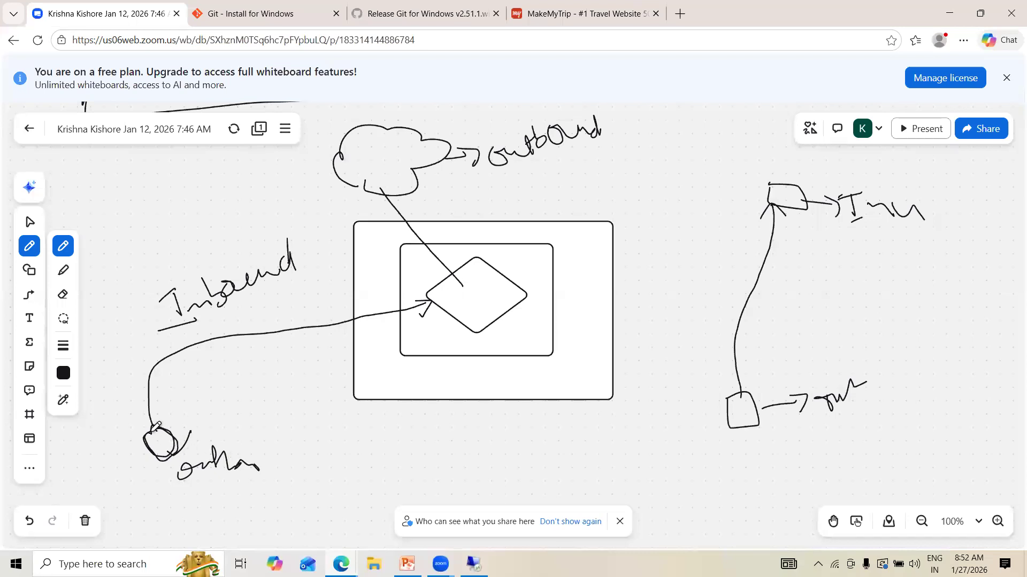
pyautogui.moveTo(153, 429)
pyautogui.mouseDown()
pyautogui.moveTo(138, 374)
pyautogui.moveTo(193, 345)
pyautogui.moveTo(426, 301)
pyautogui.moveTo(419, 319)
pyautogui.mouseUp()
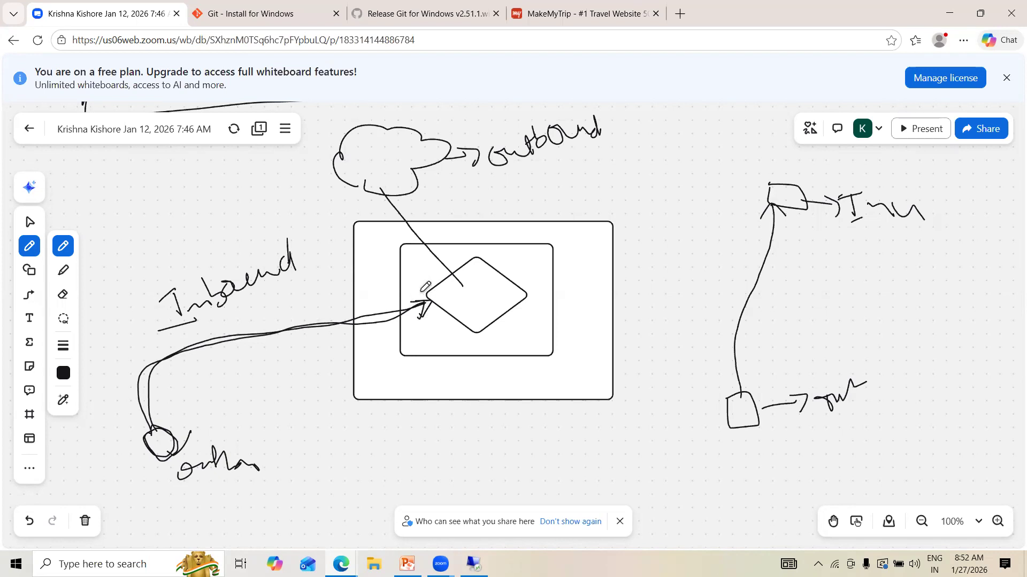
pyautogui.moveTo(272, 285); pyautogui.dragTo(306, 262)
pyautogui.moveTo(427, 294)
pyautogui.mouseDown()
pyautogui.moveTo(478, 258)
pyautogui.moveTo(527, 292)
pyautogui.moveTo(477, 330)
pyautogui.moveTo(430, 294)
pyautogui.mouseUp()
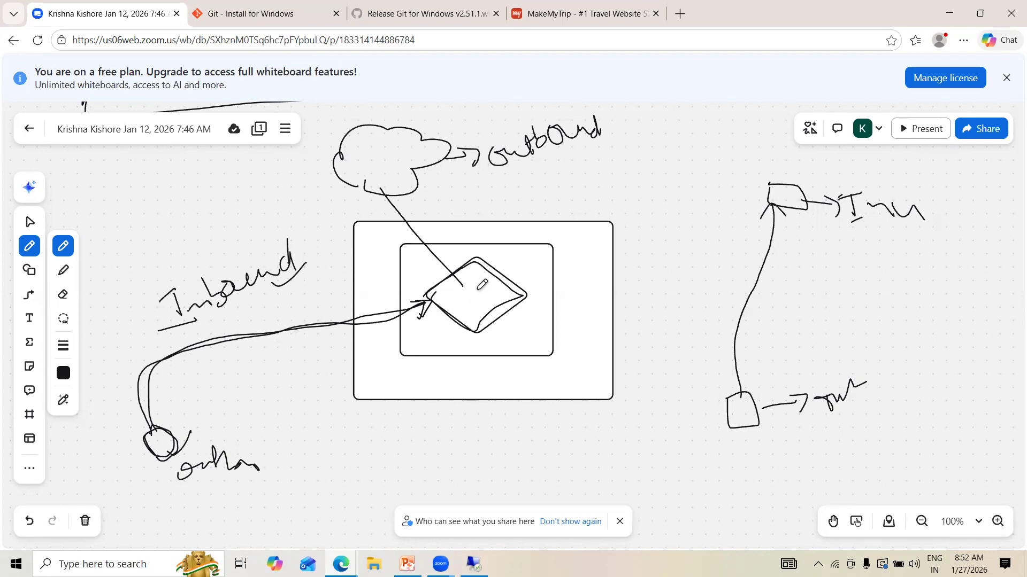
# - Mark the line between the diamond and the cloud as outbound, and retrace the client's inbound arrow to the diamond
pyautogui.moveTo(465, 290)
pyautogui.mouseDown()
pyautogui.moveTo(381, 190)
pyautogui.moveTo(426, 208)
pyautogui.moveTo(427, 223)
pyautogui.moveTo(464, 189)
pyautogui.moveTo(494, 200)
pyautogui.mouseUp()
pyautogui.click(497, 202)
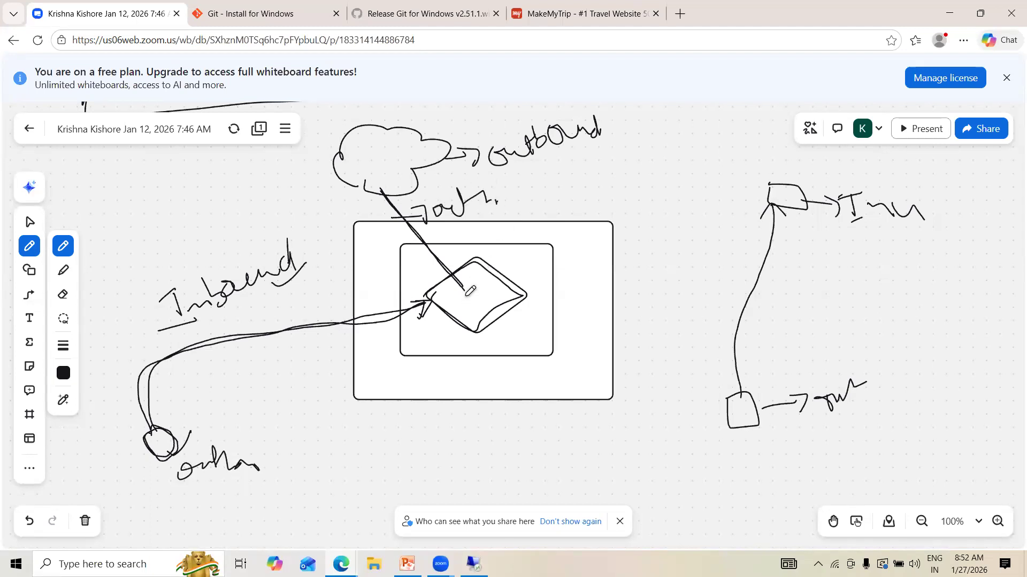
pyautogui.moveTo(467, 294); pyautogui.dragTo(397, 203)
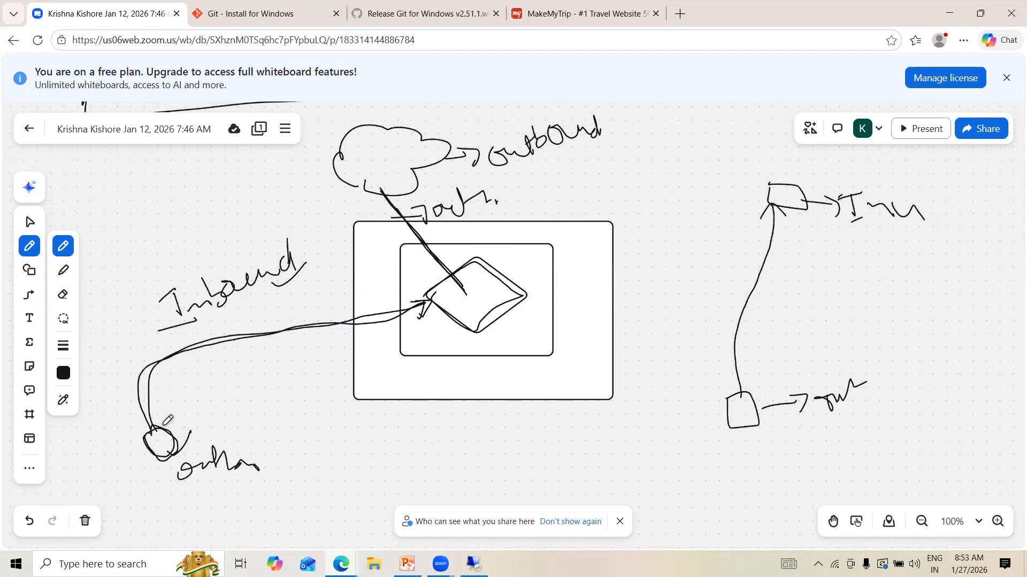
pyautogui.moveTo(159, 422)
pyautogui.mouseDown()
pyautogui.moveTo(166, 355)
pyautogui.moveTo(433, 310)
pyautogui.mouseUp()
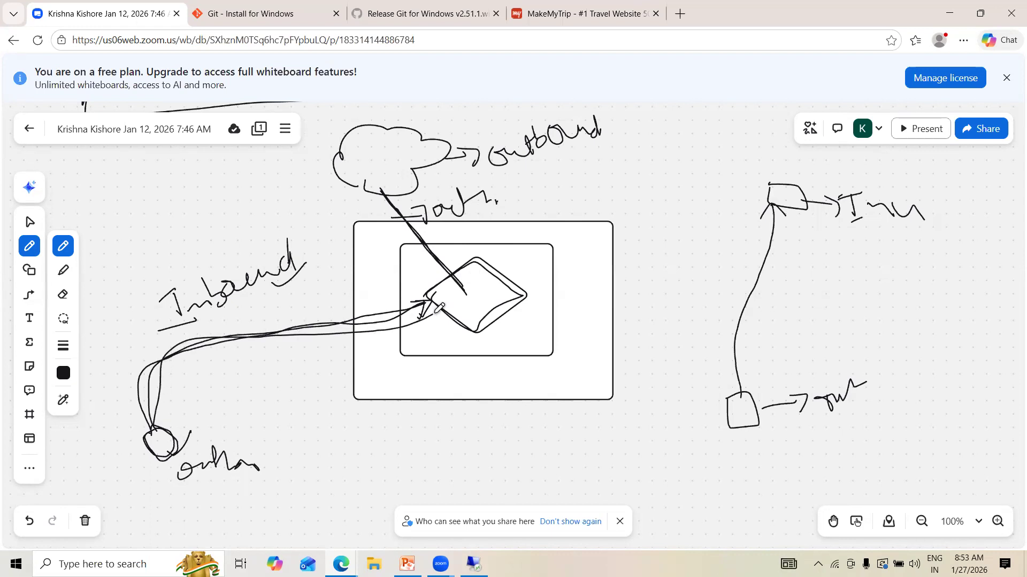
pyautogui.moveTo(477, 270); pyautogui.dragTo(491, 245)
# - Write a circled port number 3389 under the inbound arrow, retrace the arrow, and repeat the circled port at the diamond's edge
pyautogui.moveTo(240, 371)
pyautogui.mouseDown()
pyautogui.moveTo(246, 363)
pyautogui.moveTo(265, 399)
pyautogui.moveTo(264, 388)
pyautogui.moveTo(296, 390)
pyautogui.moveTo(287, 365)
pyautogui.moveTo(300, 385)
pyautogui.mouseUp()
pyautogui.moveTo(311, 350)
pyautogui.mouseDown()
pyautogui.moveTo(321, 384)
pyautogui.moveTo(282, 423)
pyautogui.mouseUp()
pyautogui.moveTo(289, 321); pyautogui.dragTo(301, 409)
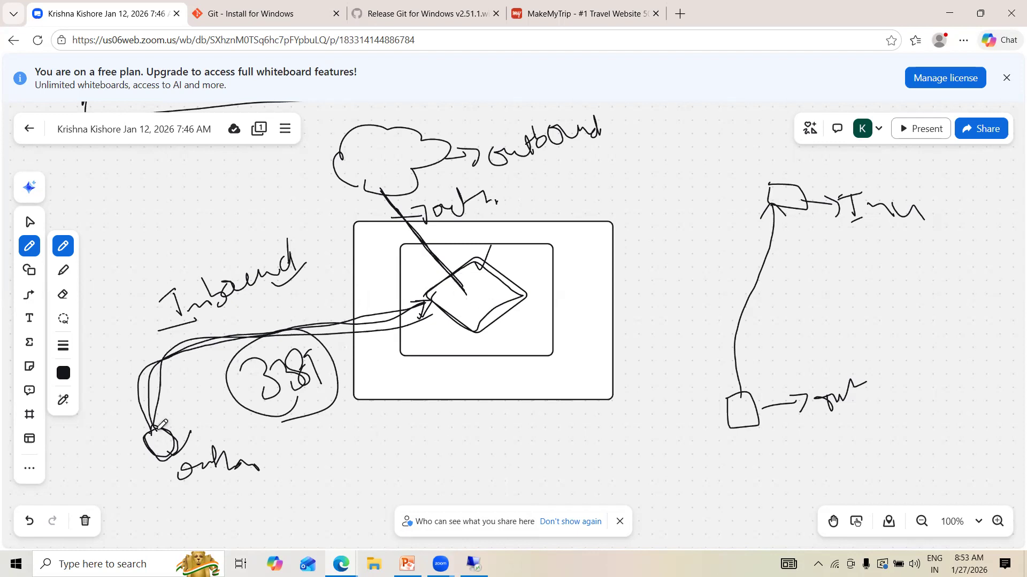
pyautogui.moveTo(259, 326); pyautogui.dragTo(429, 308)
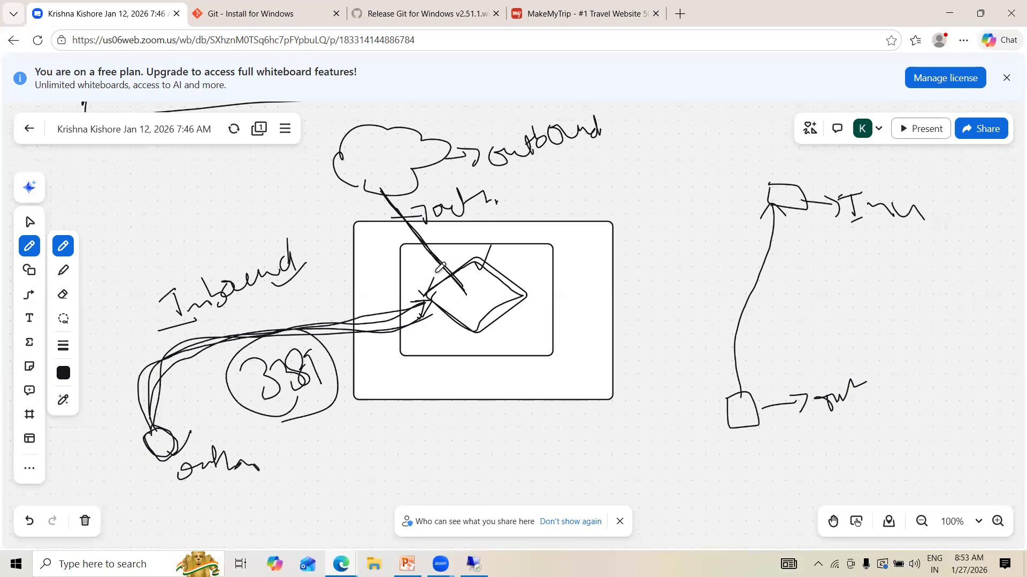
pyautogui.moveTo(438, 319)
pyautogui.mouseDown()
pyautogui.moveTo(465, 342)
pyautogui.moveTo(425, 321)
pyautogui.moveTo(442, 301)
pyautogui.mouseUp()
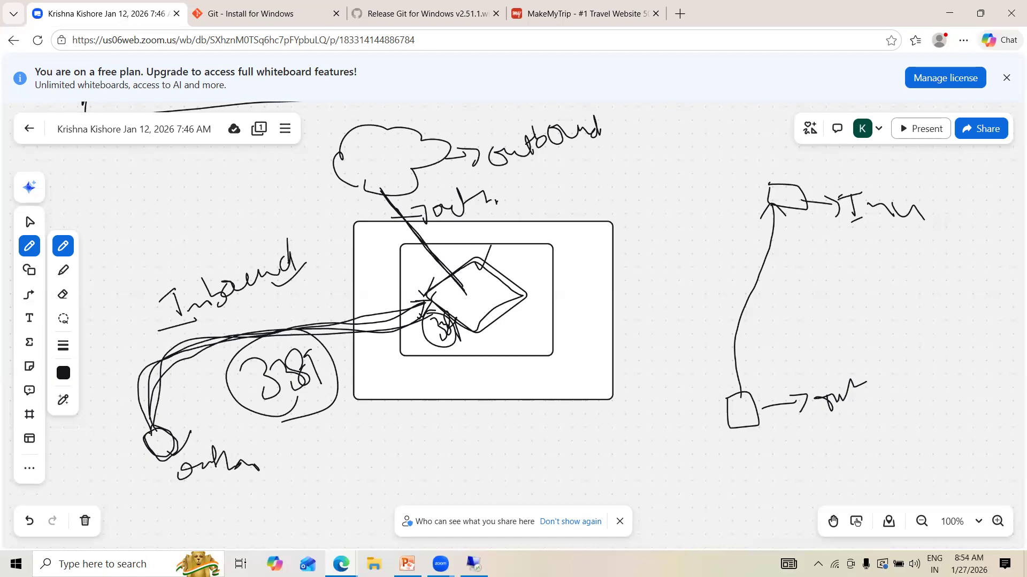
# - Switch to the Azure portal and examine the inbound and outbound security rules of NSG1
pyautogui.click(343, 564)
pyautogui.click(405, 518)
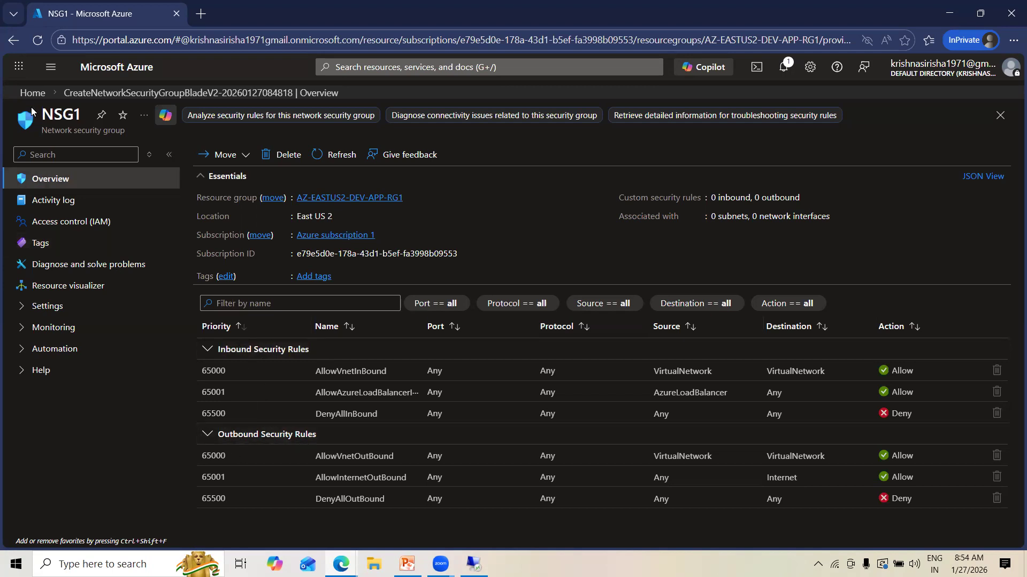
pyautogui.moveTo(82, 117); pyautogui.dragTo(42, 118)
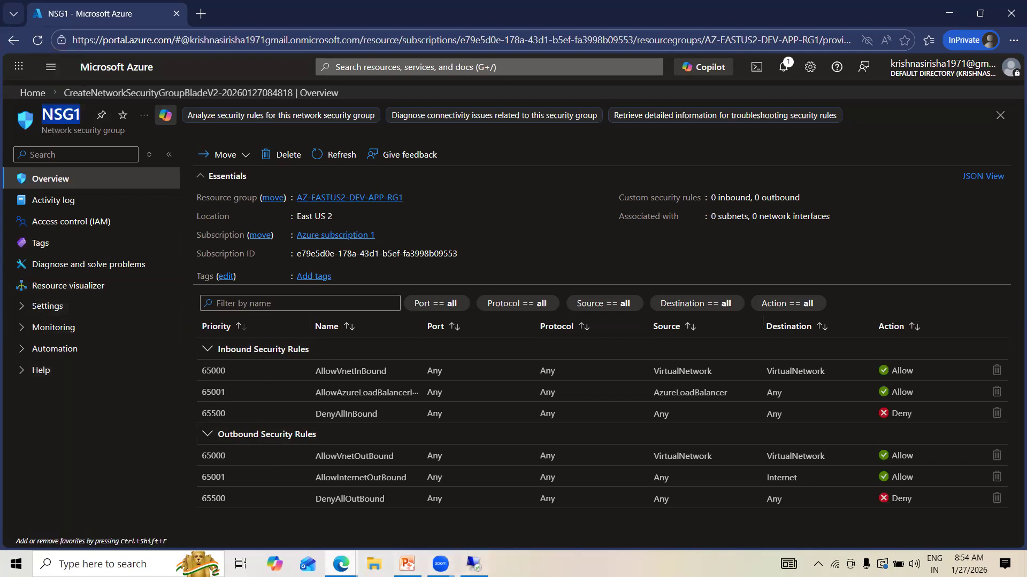
pyautogui.moveTo(341, 564)
pyautogui.moveTo(408, 564)
pyautogui.moveTo(217, 349); pyautogui.dragTo(276, 349)
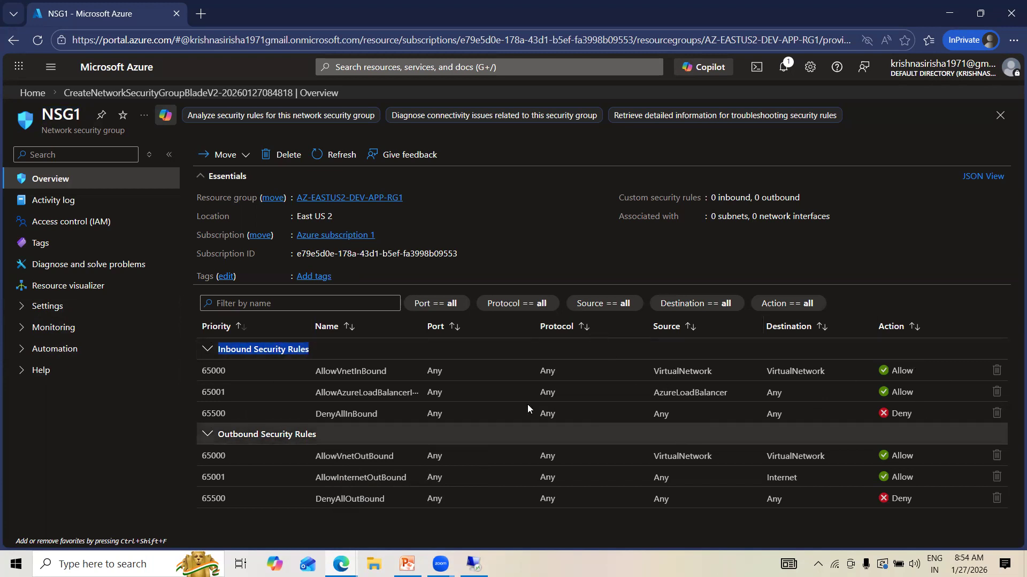
pyautogui.click(214, 442)
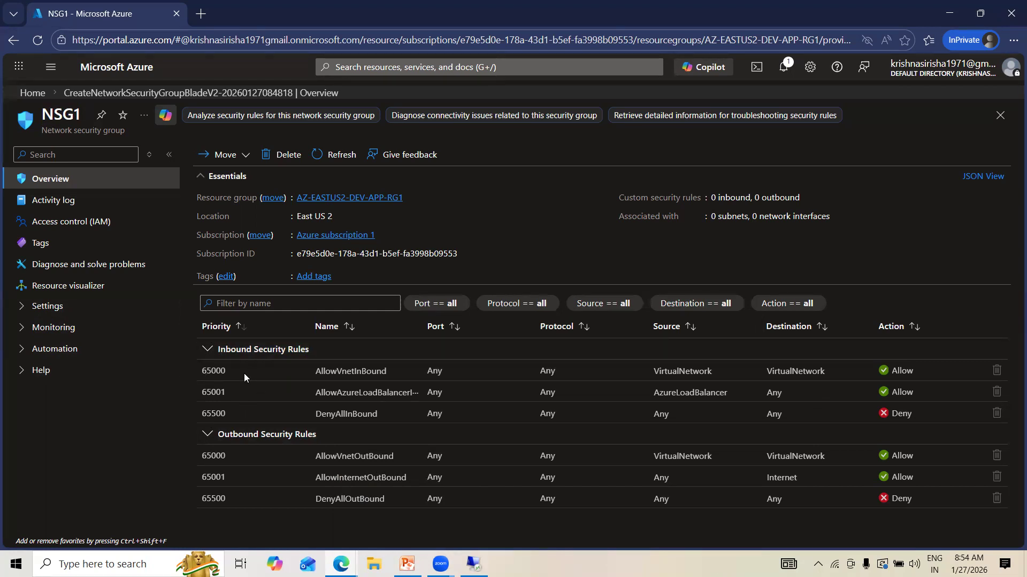
# - Start a new inbound security rule for NSG1 and look through all its settings from source to description
pyautogui.moveTo(233, 375); pyautogui.dragTo(195, 372)
pyautogui.click(21, 308)
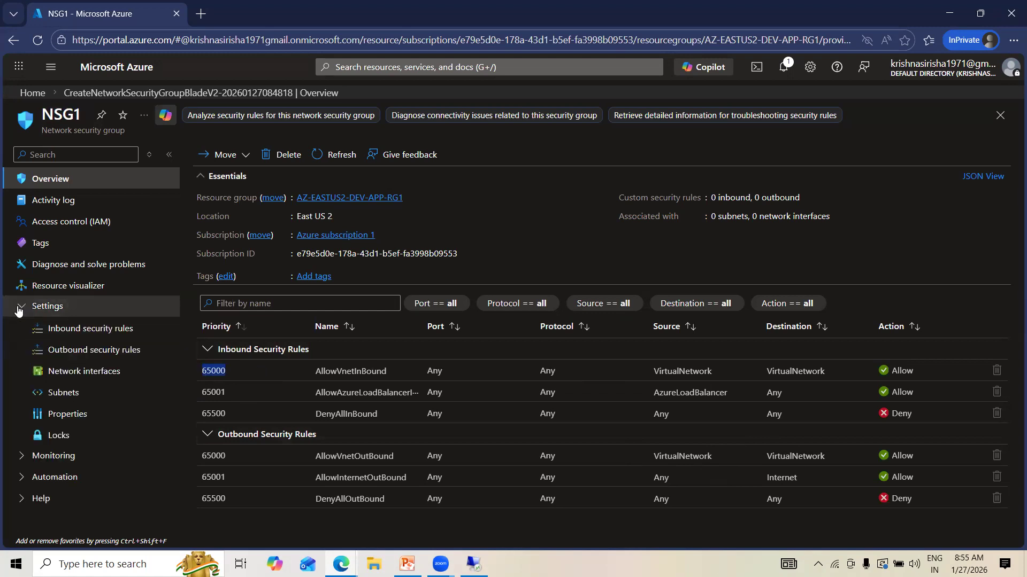
pyautogui.click(95, 333)
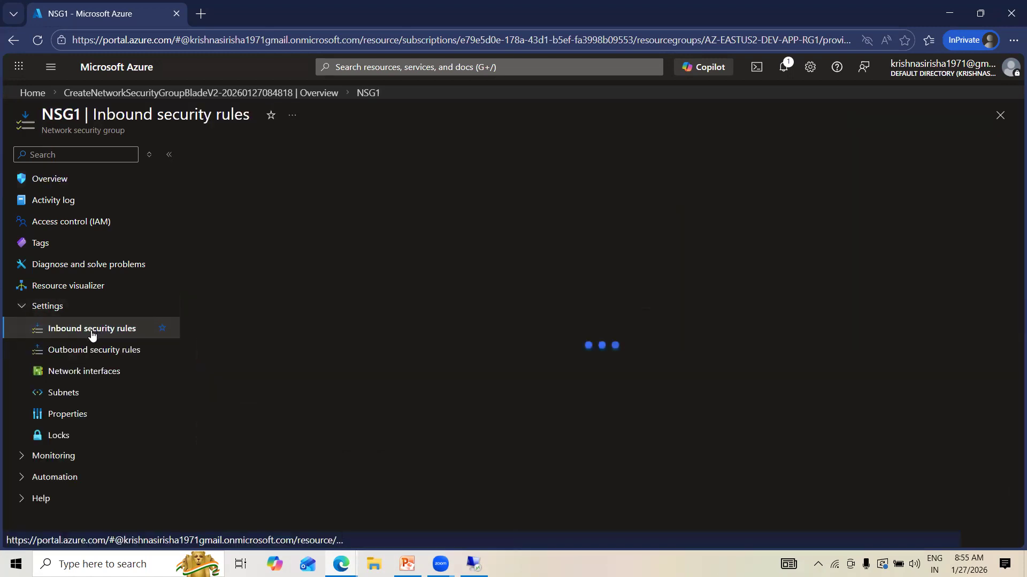
pyautogui.click(214, 160)
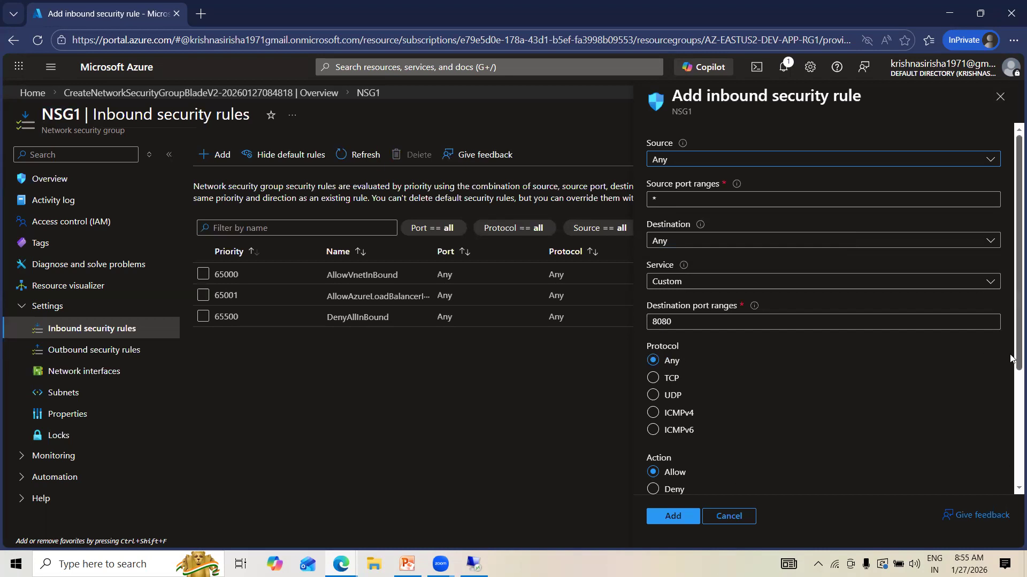
pyautogui.scroll(-2, 749, 374)
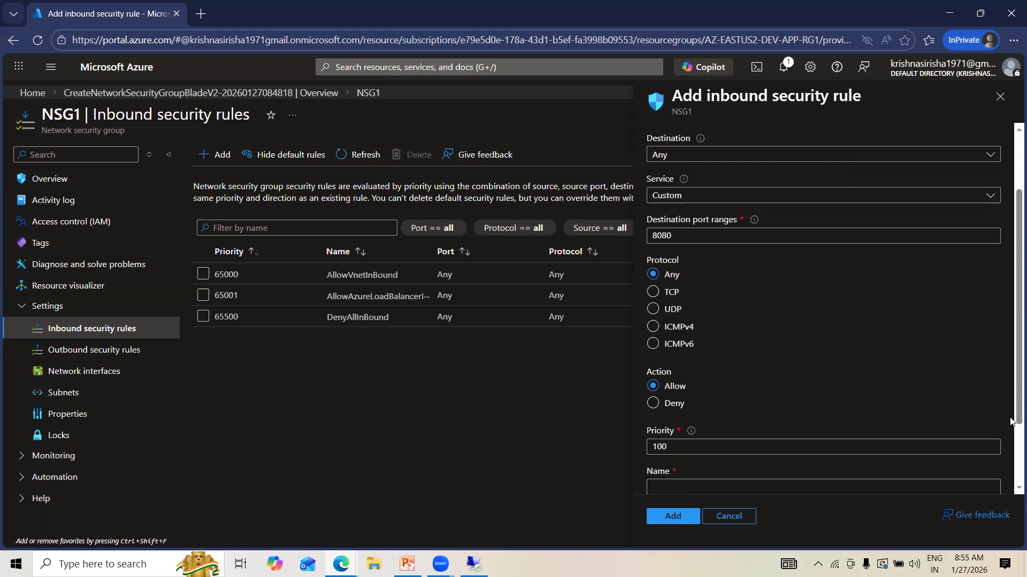
pyautogui.moveTo(1011, 414); pyautogui.dragTo(1011, 466)
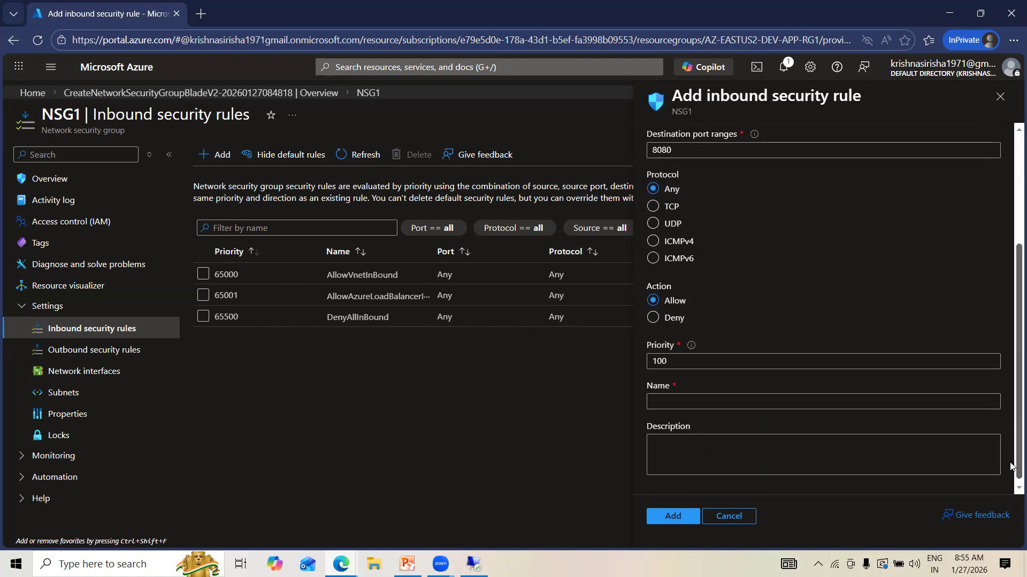
pyautogui.scroll(3, 979, 369)
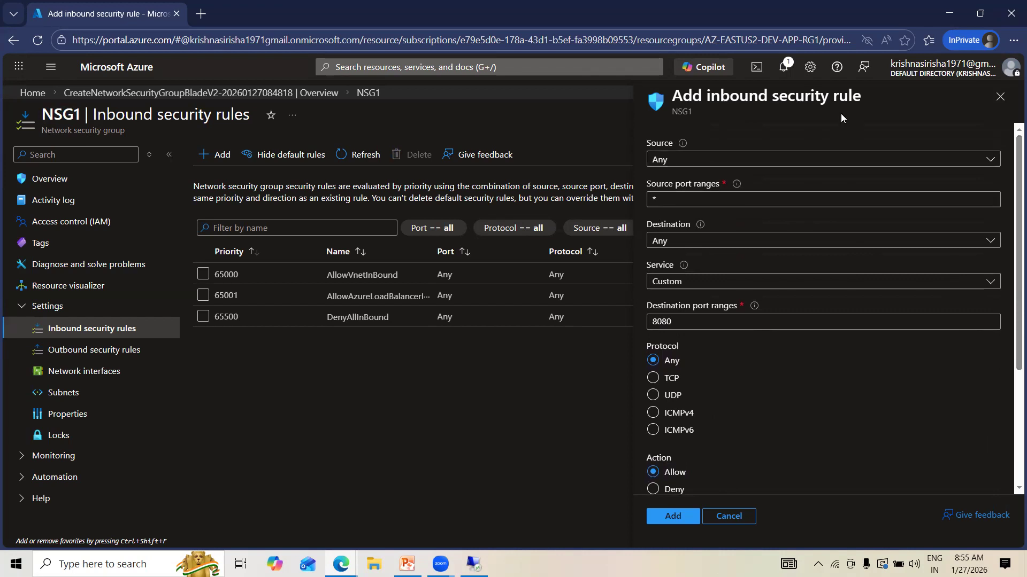
# - Leave the rule's source and destination at Any, checking the IP Addresses destination option, and set its service to RDP
pyautogui.click(734, 162)
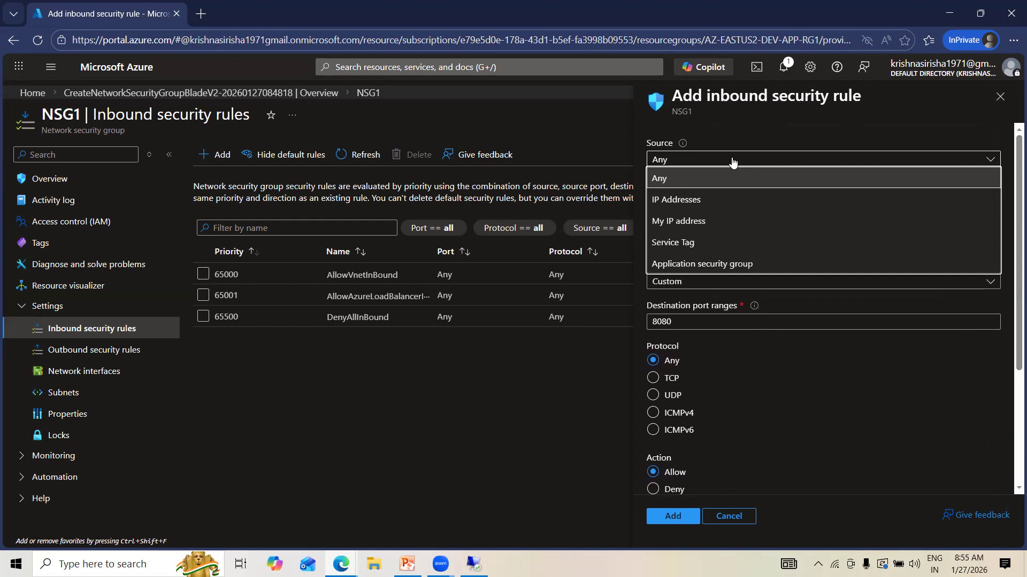
pyautogui.click(666, 180)
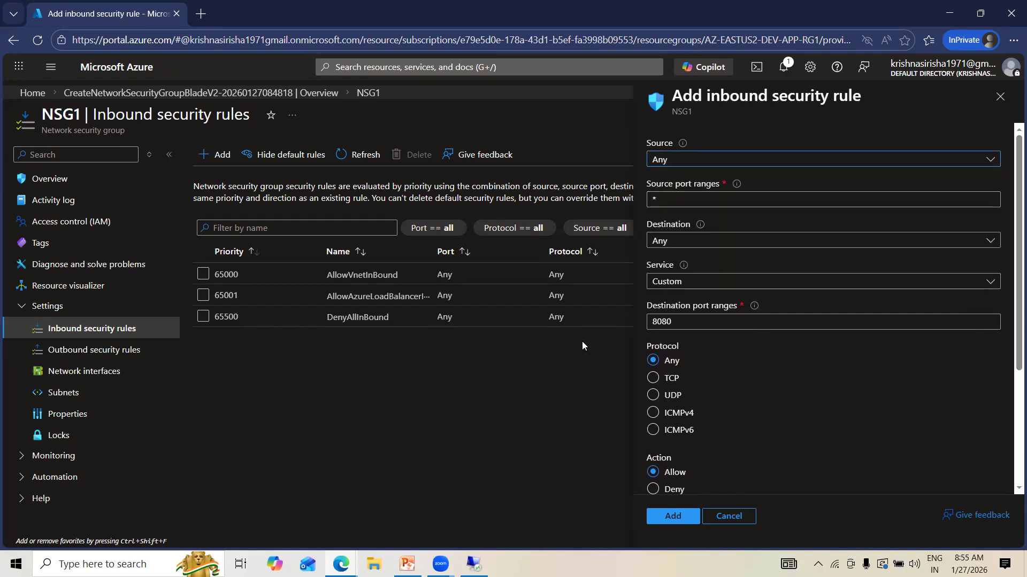
pyautogui.click(678, 244)
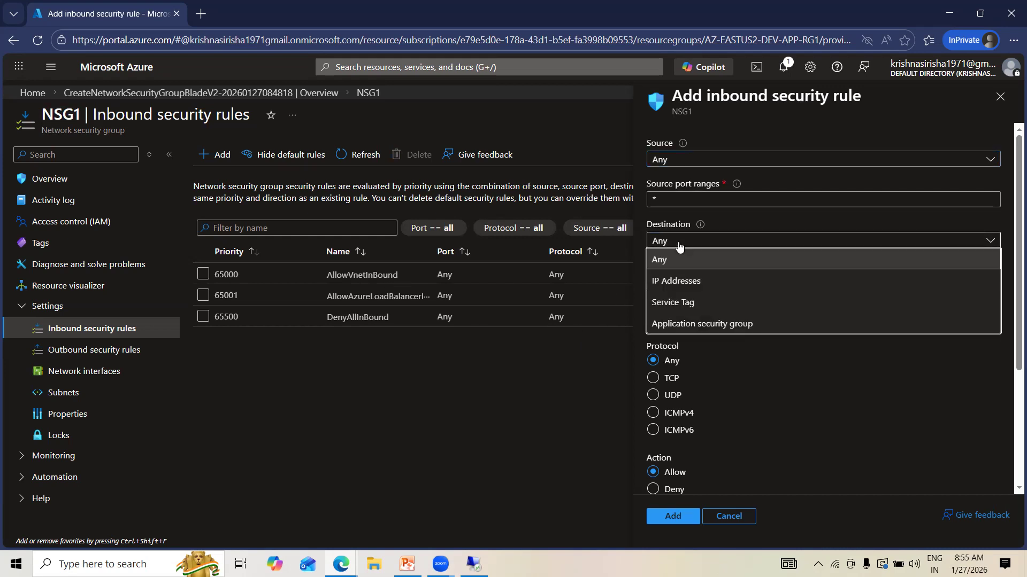
pyautogui.click(675, 284)
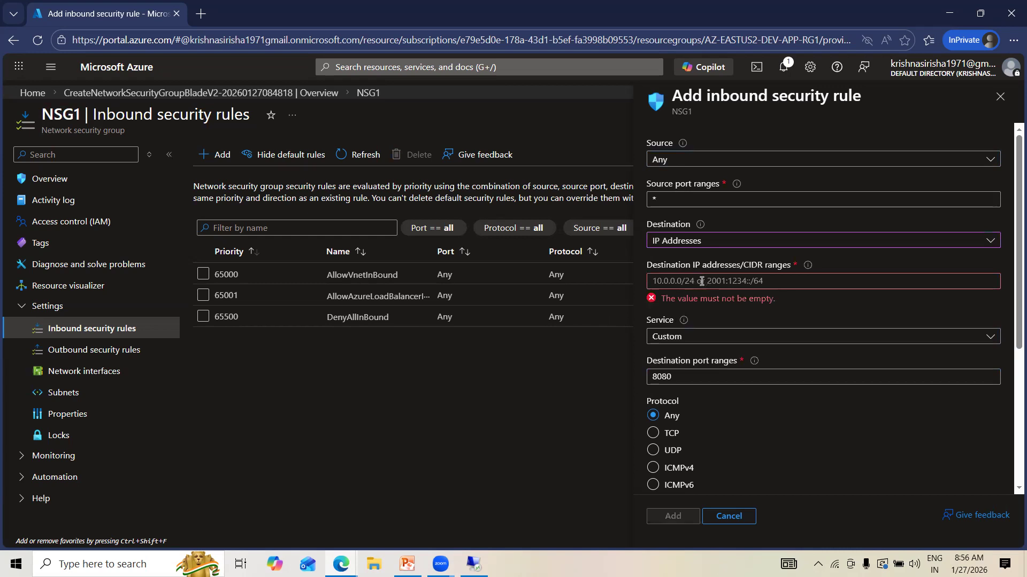
pyautogui.click(710, 240)
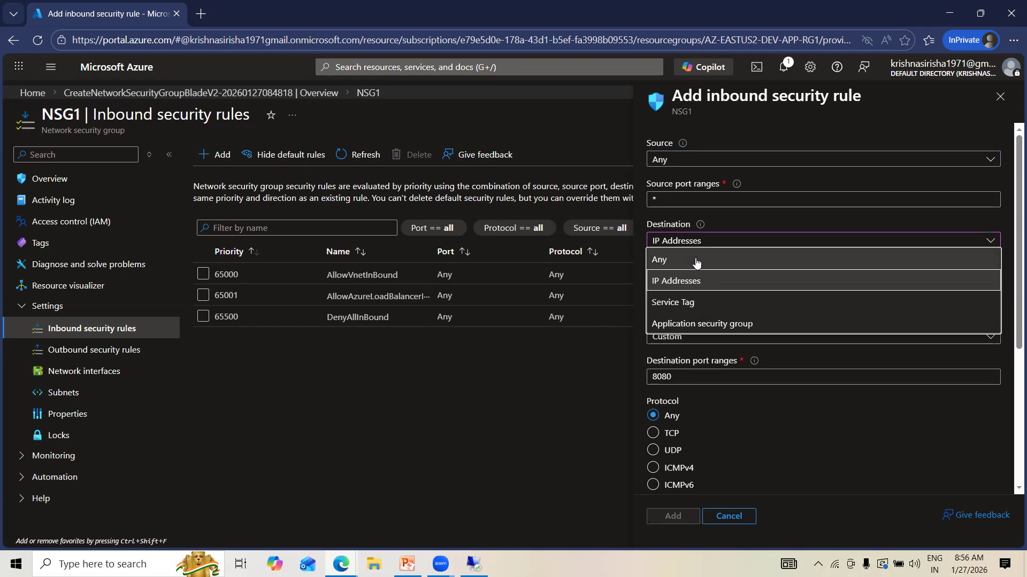
pyautogui.click(695, 262)
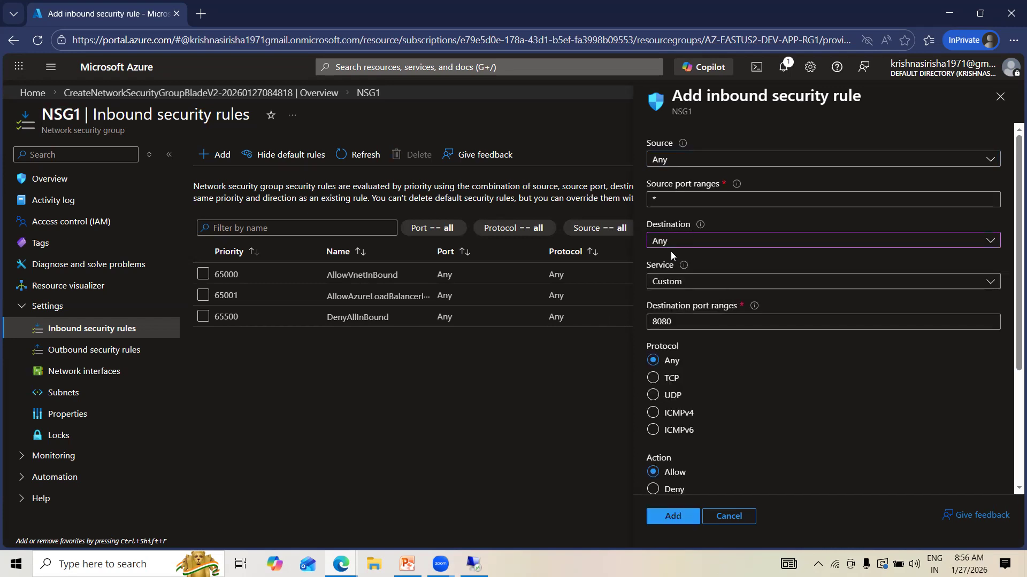
pyautogui.click(702, 283)
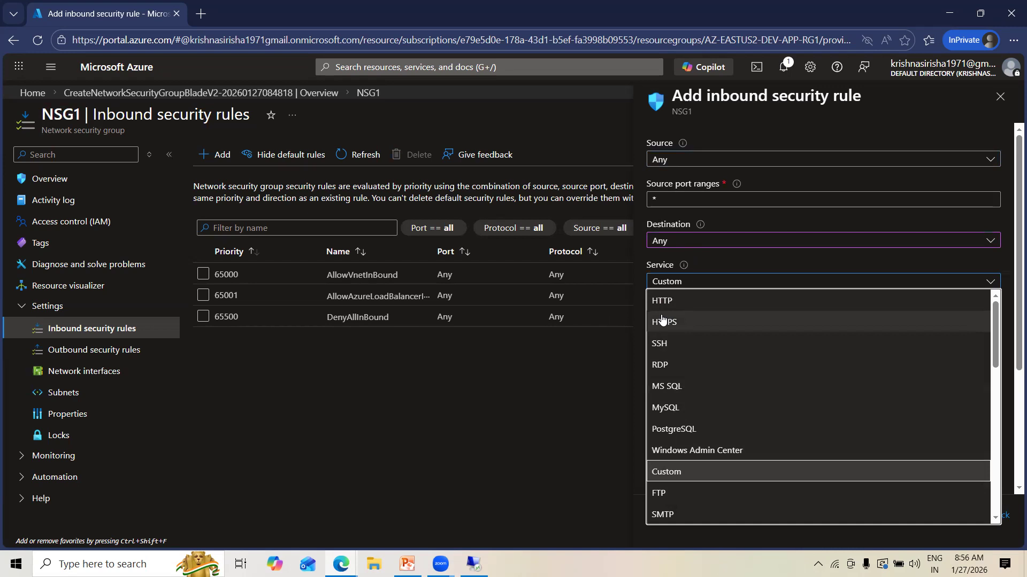
pyautogui.click(658, 366)
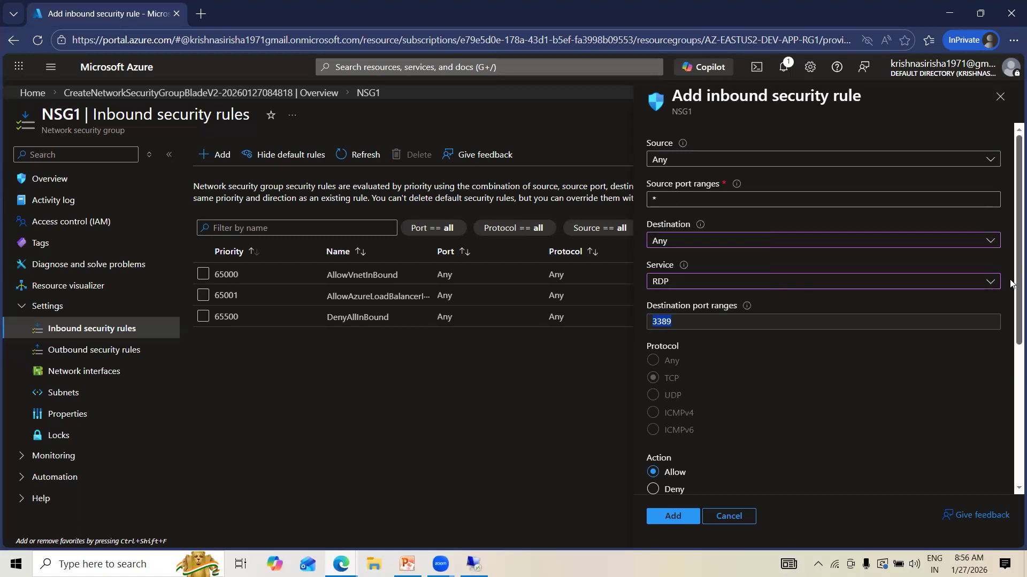
# - Set the rule's action to Deny with priority 100, name it RDP, and add it to NSG1
pyautogui.scroll(-2, 1012, 309)
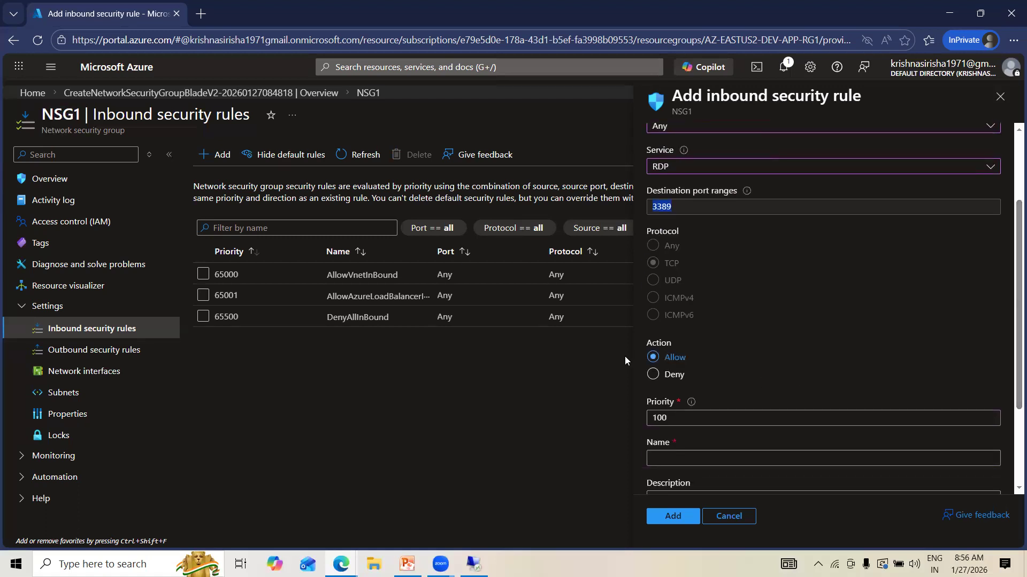
pyautogui.click(660, 375)
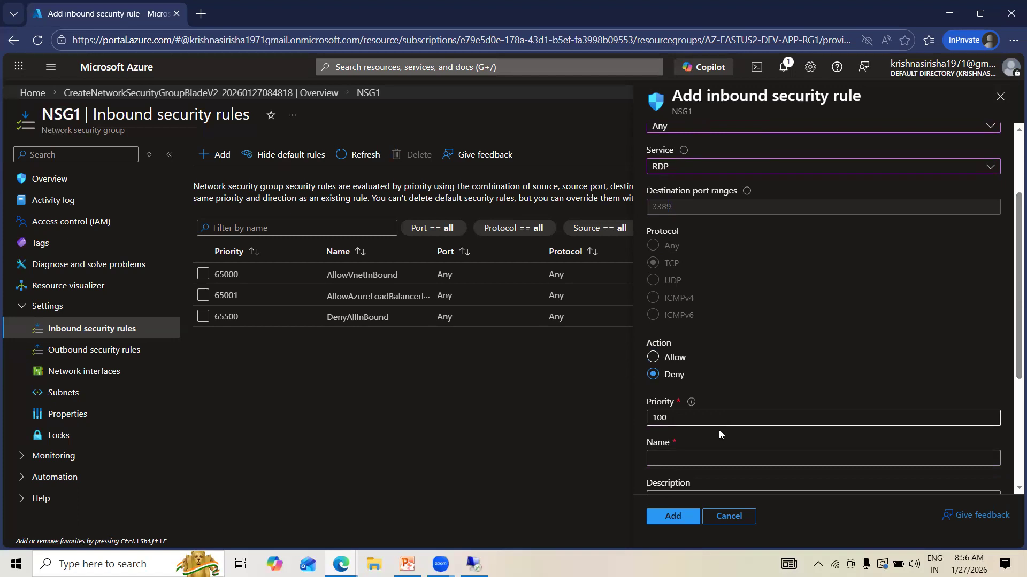
pyautogui.scroll(-1, 685, 377)
pyautogui.click(676, 404)
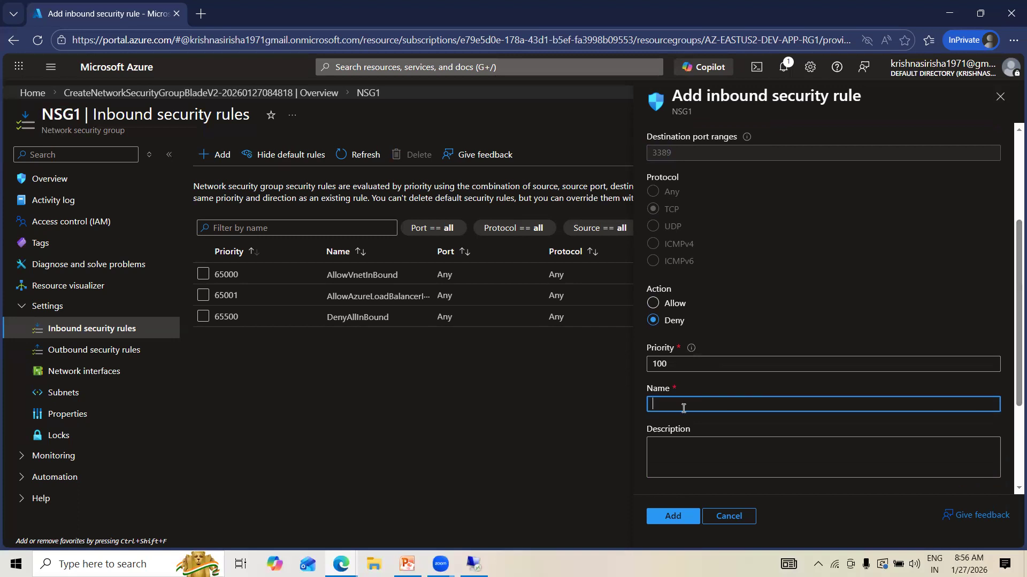
pyautogui.write('RDP')
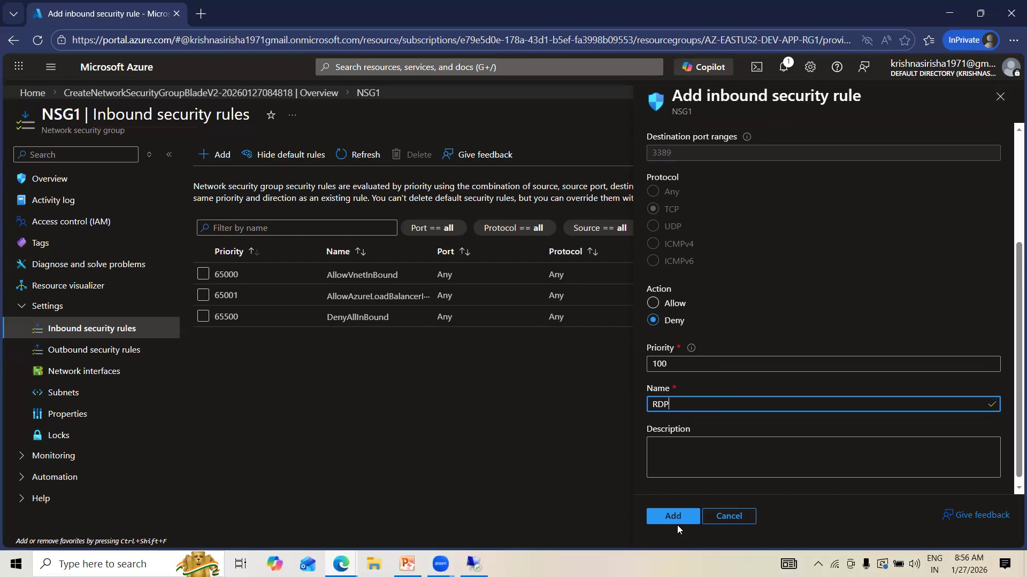
pyautogui.click(672, 517)
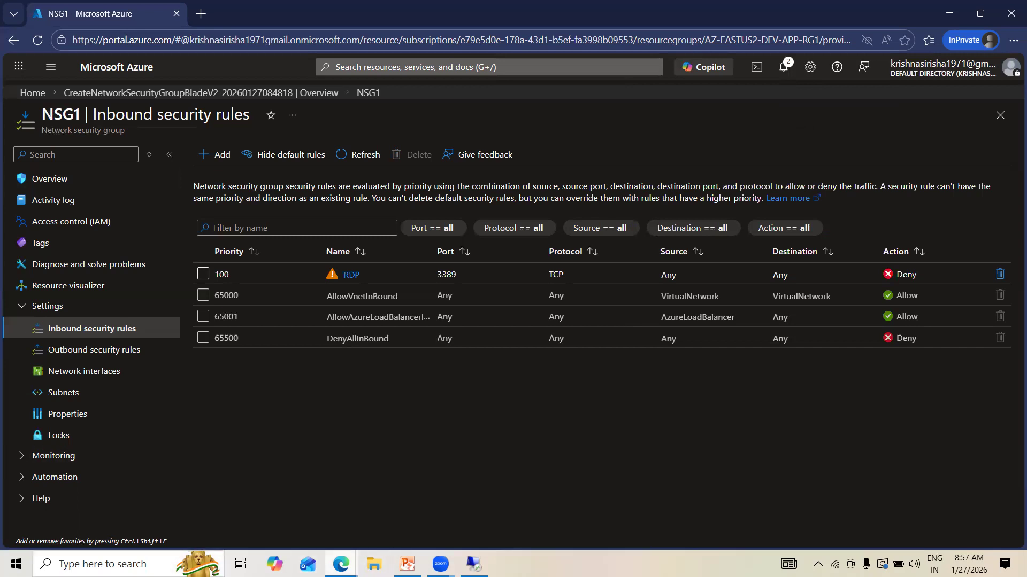
# - Switch to the Zoom whiteboard and, in an empty area, sketch a box labelled NSG1 with an arrow and port 3389 beneath it
pyautogui.moveTo(341, 564)
pyautogui.click(267, 503)
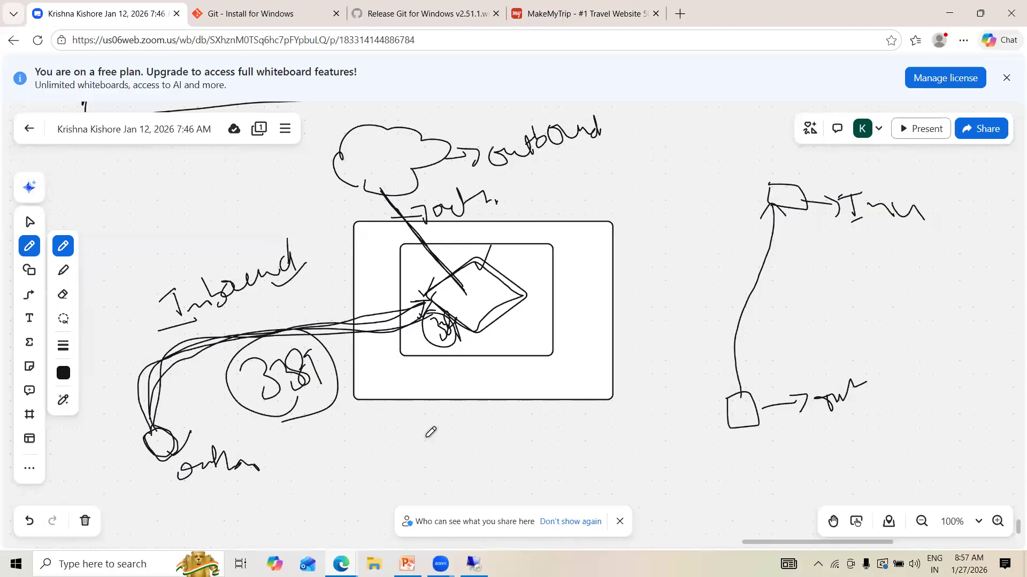
pyautogui.scroll(-10, 445, 449)
pyautogui.moveTo(306, 271)
pyautogui.mouseDown()
pyautogui.moveTo(302, 314)
pyautogui.moveTo(357, 267)
pyautogui.moveTo(302, 270)
pyautogui.moveTo(324, 235)
pyautogui.moveTo(339, 255)
pyautogui.moveTo(353, 235)
pyautogui.moveTo(374, 246)
pyautogui.mouseUp()
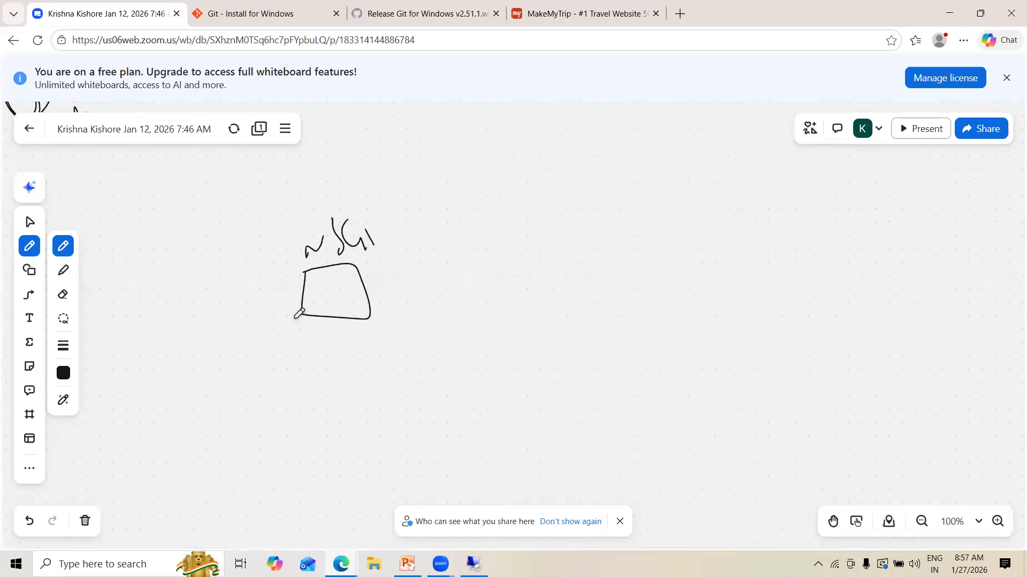
pyautogui.moveTo(247, 348)
pyautogui.mouseDown()
pyautogui.moveTo(287, 328)
pyautogui.moveTo(298, 348)
pyautogui.moveTo(314, 331)
pyautogui.moveTo(308, 341)
pyautogui.moveTo(338, 335)
pyautogui.moveTo(320, 307)
pyautogui.moveTo(314, 317)
pyautogui.mouseUp()
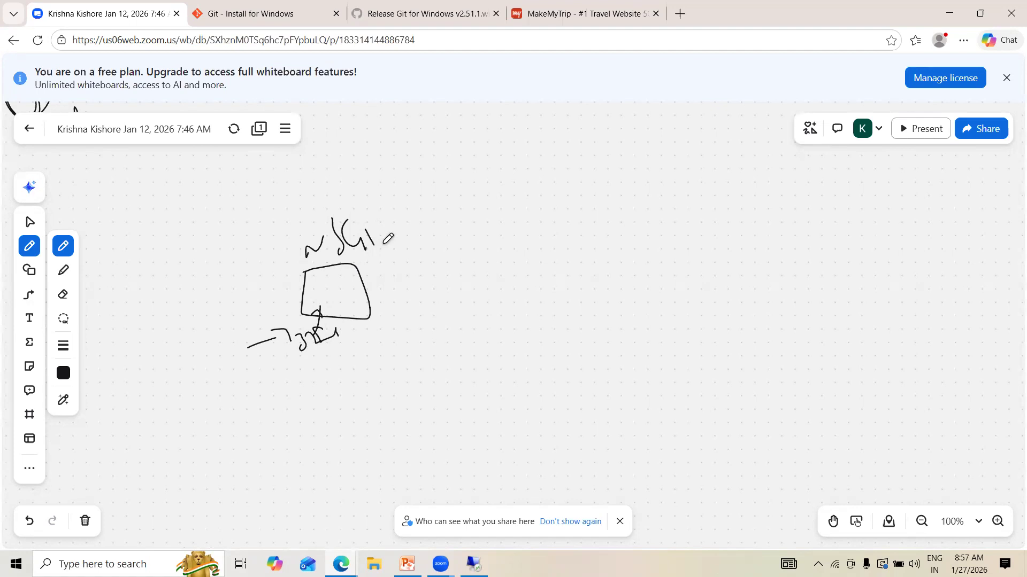
# - Sketch a large four-sided frame to the right of the NSG1 box, with a smaller box inside it
pyautogui.moveTo(541, 240); pyautogui.dragTo(559, 357)
pyautogui.moveTo(536, 243)
pyautogui.mouseDown()
pyautogui.moveTo(722, 237)
pyautogui.moveTo(794, 382)
pyautogui.mouseUp()
pyautogui.moveTo(712, 374); pyautogui.dragTo(553, 362)
pyautogui.moveTo(606, 278)
pyautogui.mouseDown()
pyautogui.moveTo(622, 322)
pyautogui.moveTo(669, 270)
pyautogui.mouseUp()
pyautogui.moveTo(689, 319); pyautogui.dragTo(620, 322)
# - Draw curved lines from the NSG1 box to the inner box's upper-left corner and to a small mark inside that box
pyautogui.moveTo(369, 286)
pyautogui.mouseDown()
pyautogui.moveTo(578, 294)
pyautogui.moveTo(606, 274)
pyautogui.mouseUp()
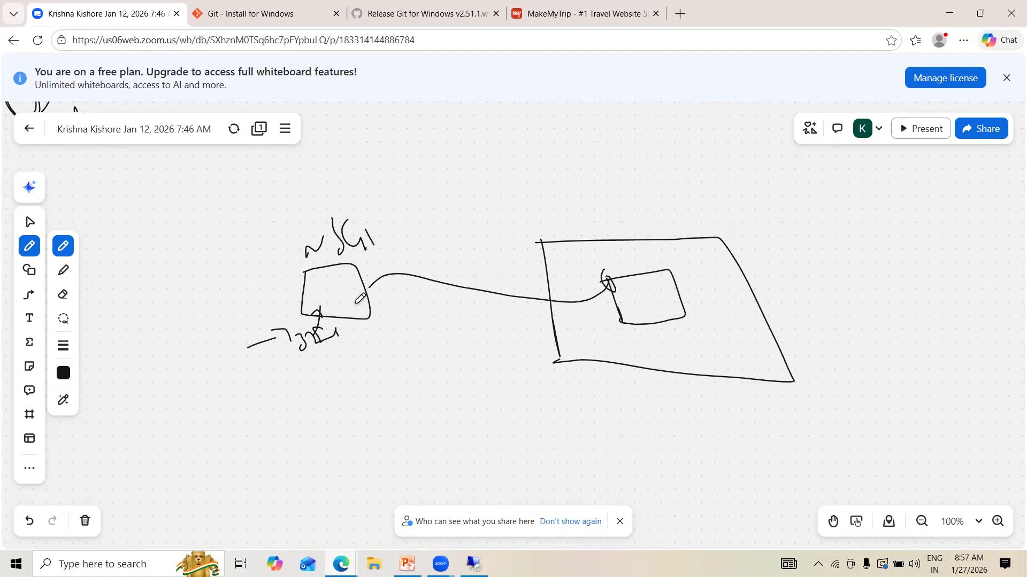
pyautogui.moveTo(648, 294); pyautogui.dragTo(653, 300)
pyautogui.moveTo(356, 309); pyautogui.dragTo(645, 301)
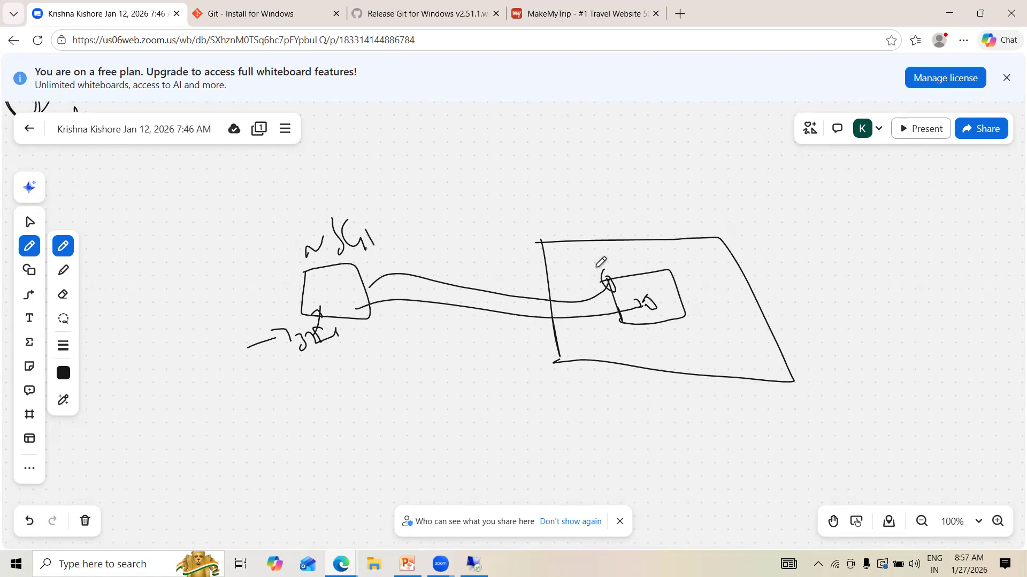
# - Circle the inner box's corner mark, the port number and the NSG1 label, and cross out the mark inside the inner box
pyautogui.moveTo(604, 272)
pyautogui.mouseDown()
pyautogui.moveTo(619, 292)
pyautogui.moveTo(607, 280)
pyautogui.mouseUp()
pyautogui.moveTo(331, 313)
pyautogui.mouseDown()
pyautogui.moveTo(270, 306)
pyautogui.moveTo(322, 357)
pyautogui.moveTo(336, 327)
pyautogui.mouseUp()
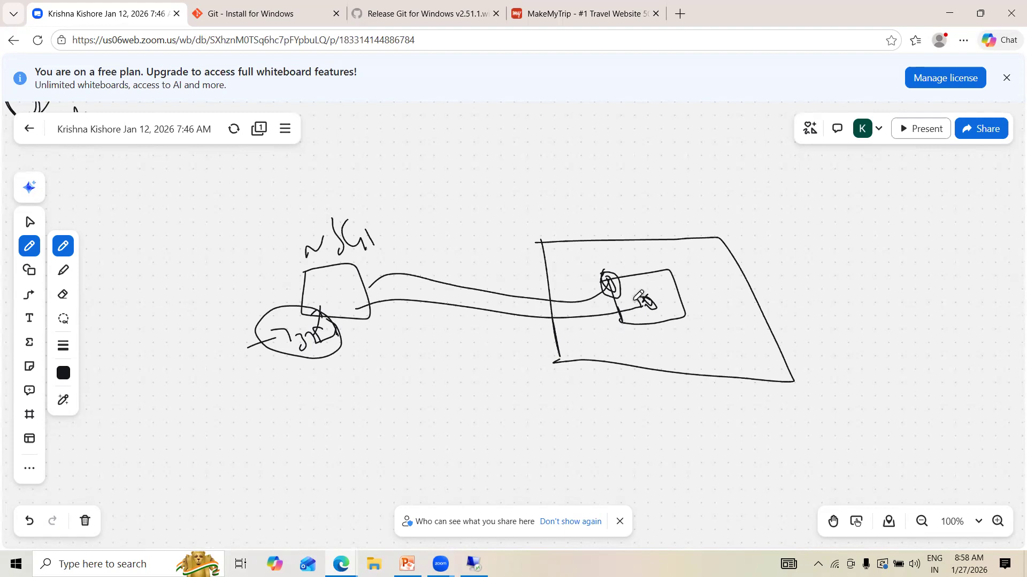
pyautogui.moveTo(653, 285); pyautogui.dragTo(636, 304)
pyautogui.moveTo(285, 256)
pyautogui.mouseDown()
pyautogui.moveTo(325, 214)
pyautogui.moveTo(304, 252)
pyautogui.mouseUp()
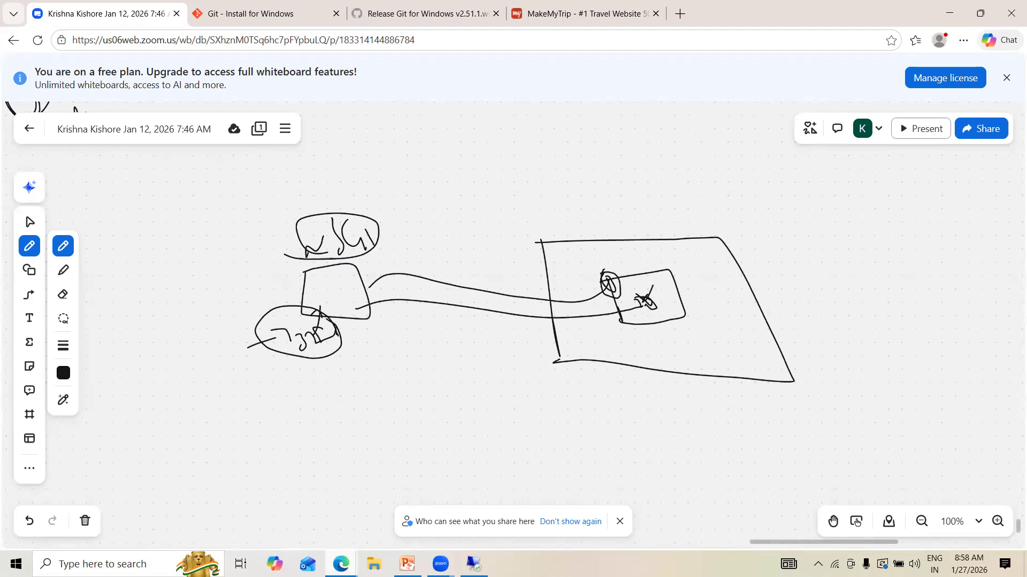
# - Switch back to the Azure portal and associate NSG1 with the AppSubnet subnet of vnet1
pyautogui.moveTo(341, 564)
pyautogui.click(403, 500)
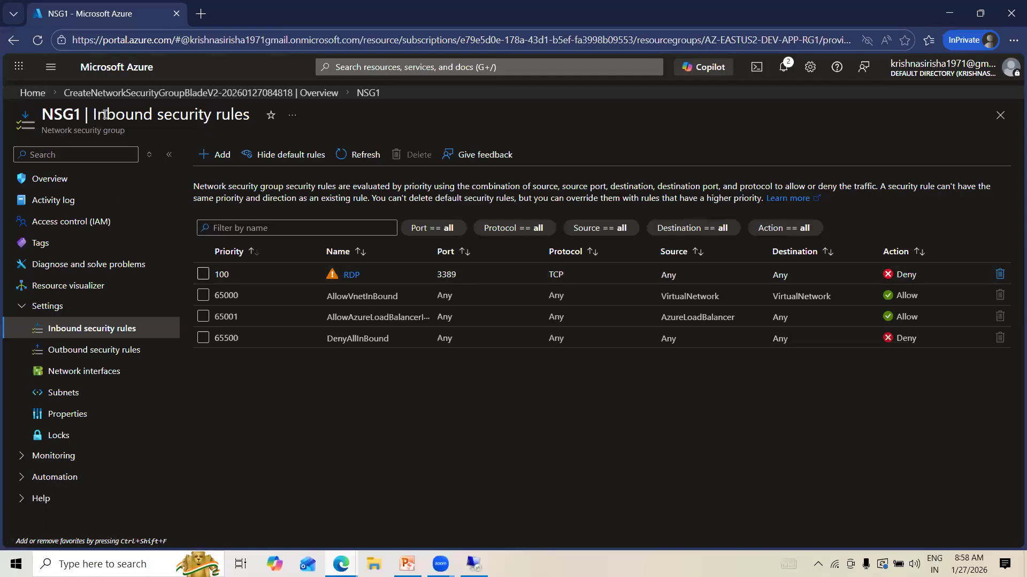
pyautogui.click(59, 395)
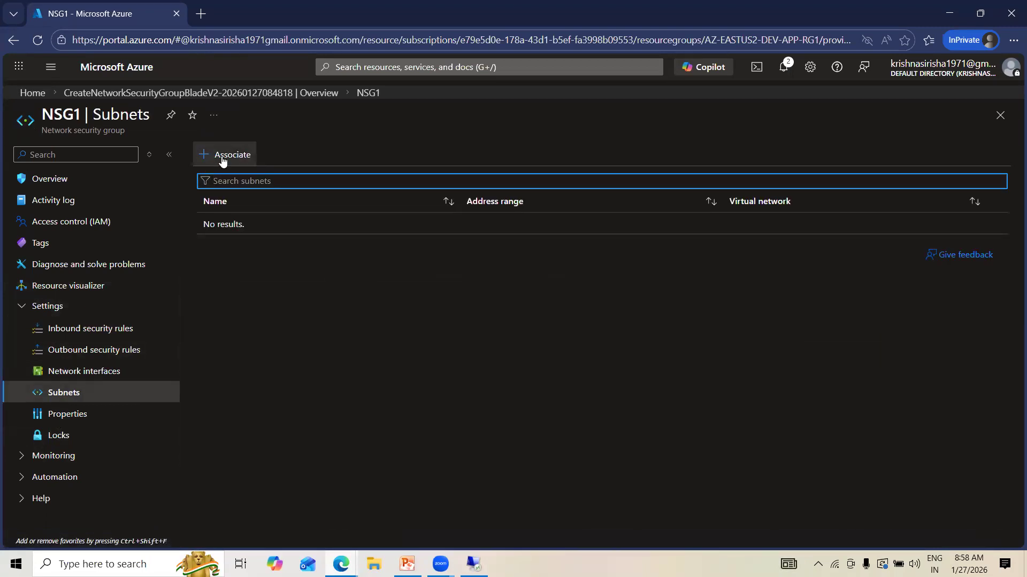
pyautogui.click(222, 158)
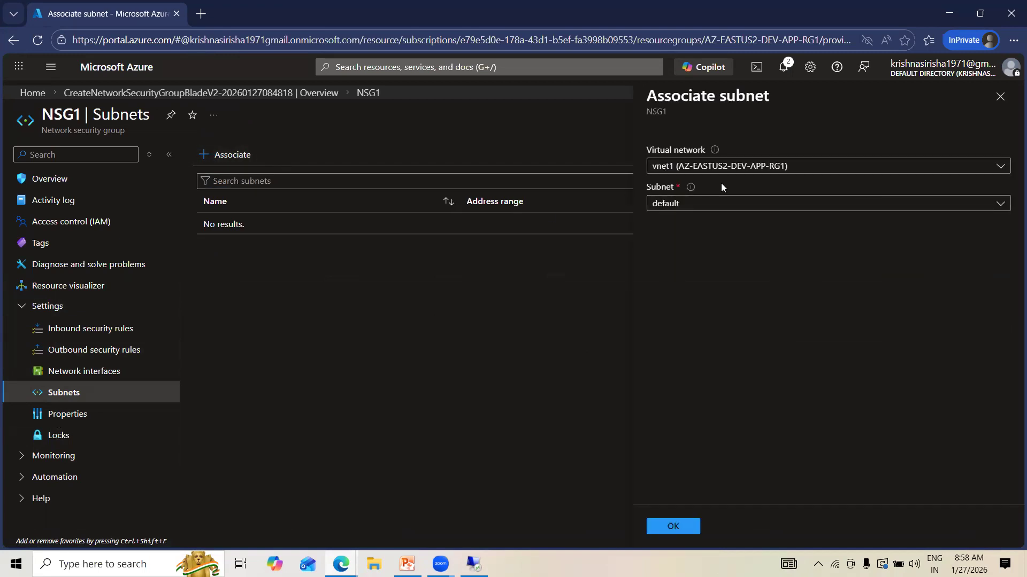
pyautogui.click(687, 207)
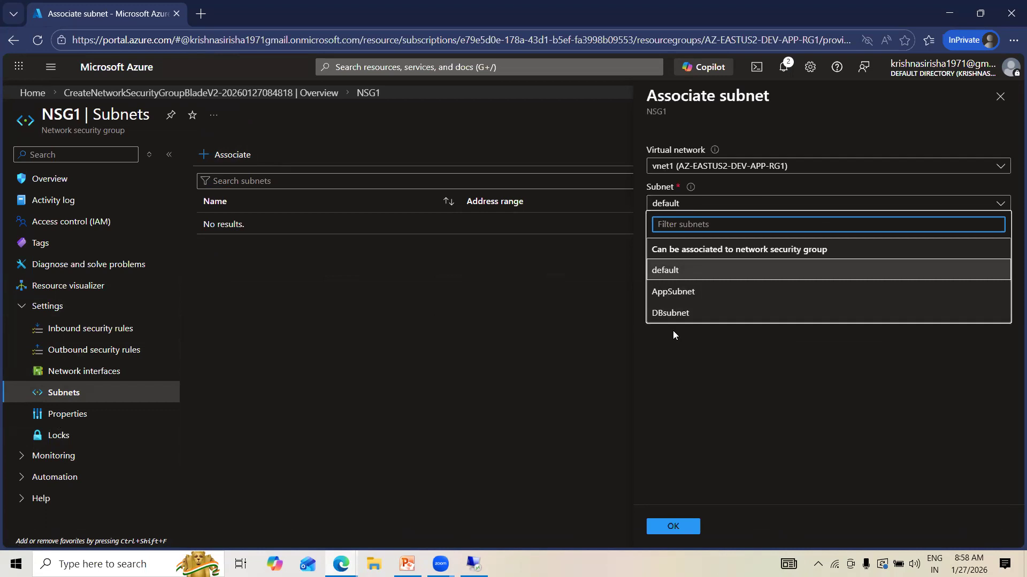
pyautogui.click(674, 293)
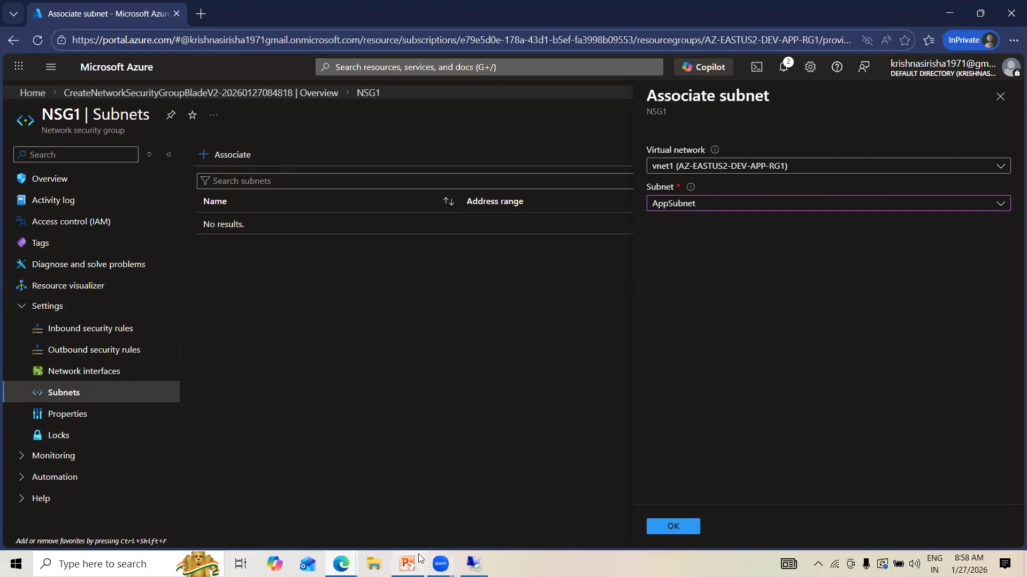
pyautogui.moveTo(341, 564)
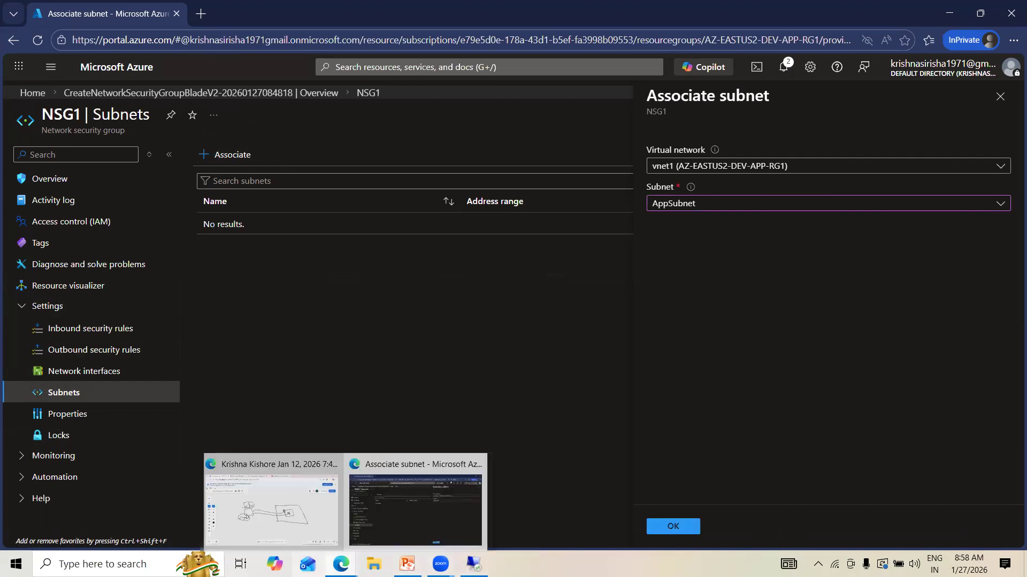
pyautogui.click(680, 530)
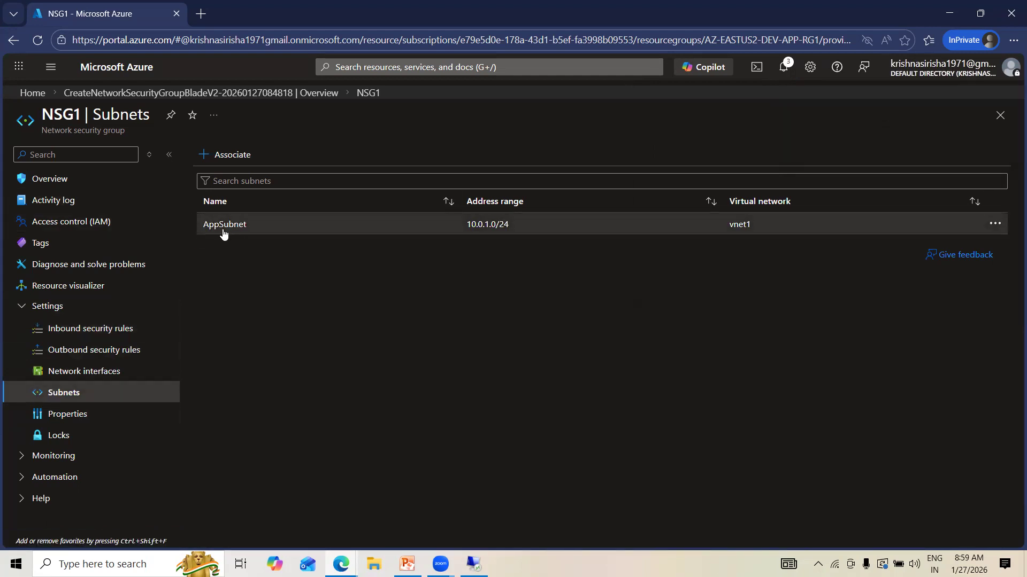
# - Switch to the open Remote Desktop session and sign out of the virtual machine
pyautogui.click(473, 564)
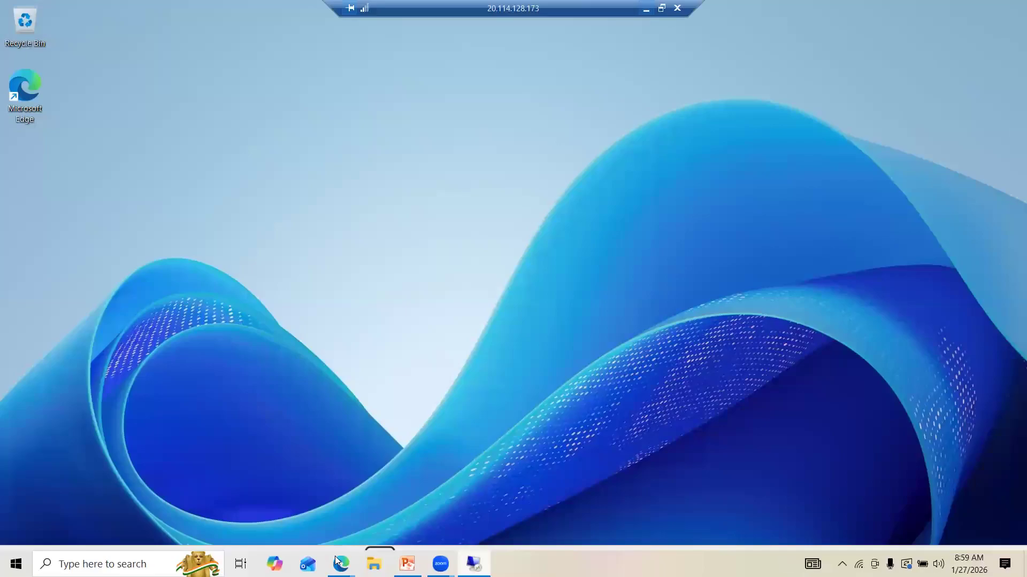
pyautogui.press('super+x')
pyautogui.moveTo(175, 521)
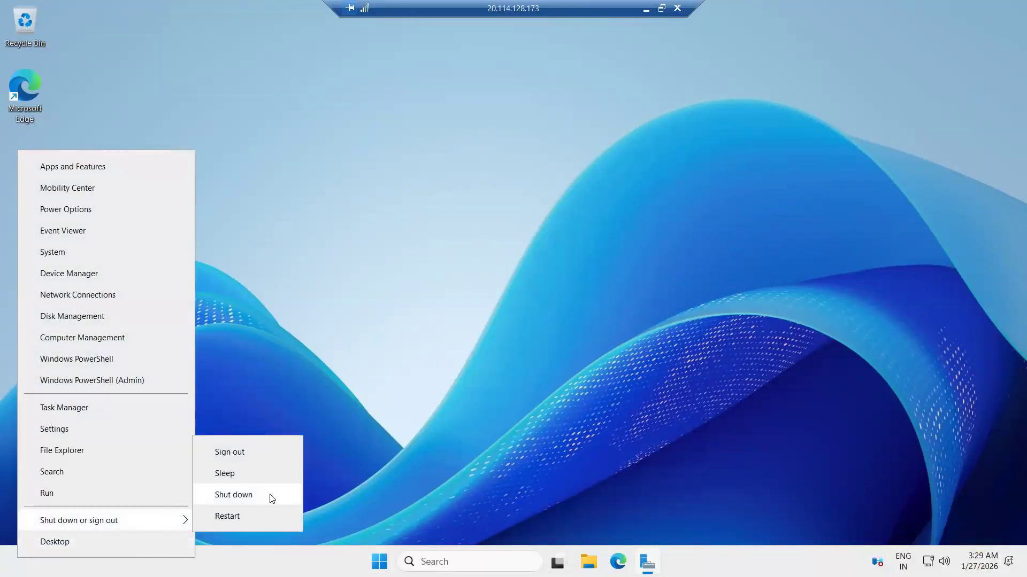
pyautogui.click(253, 454)
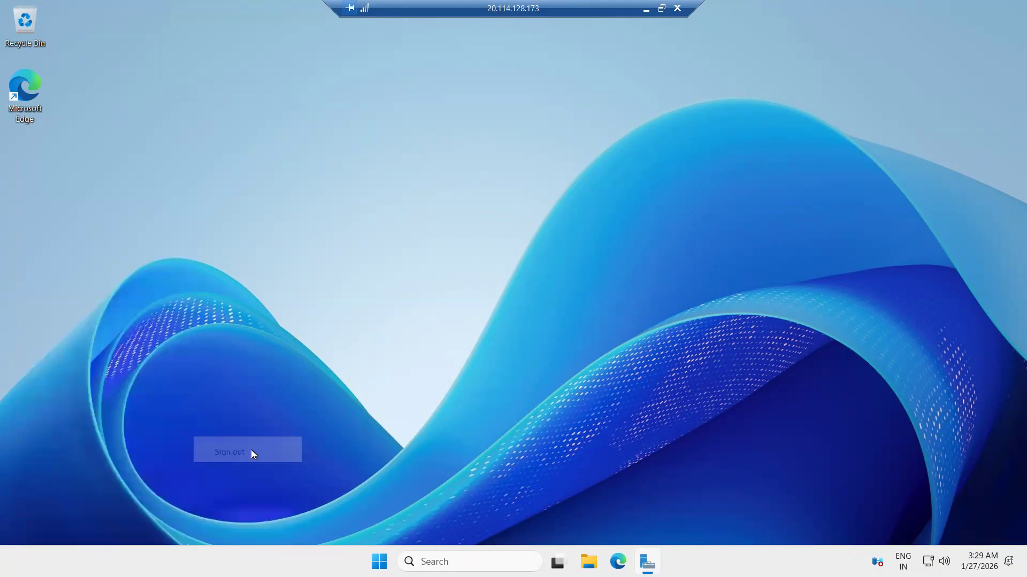